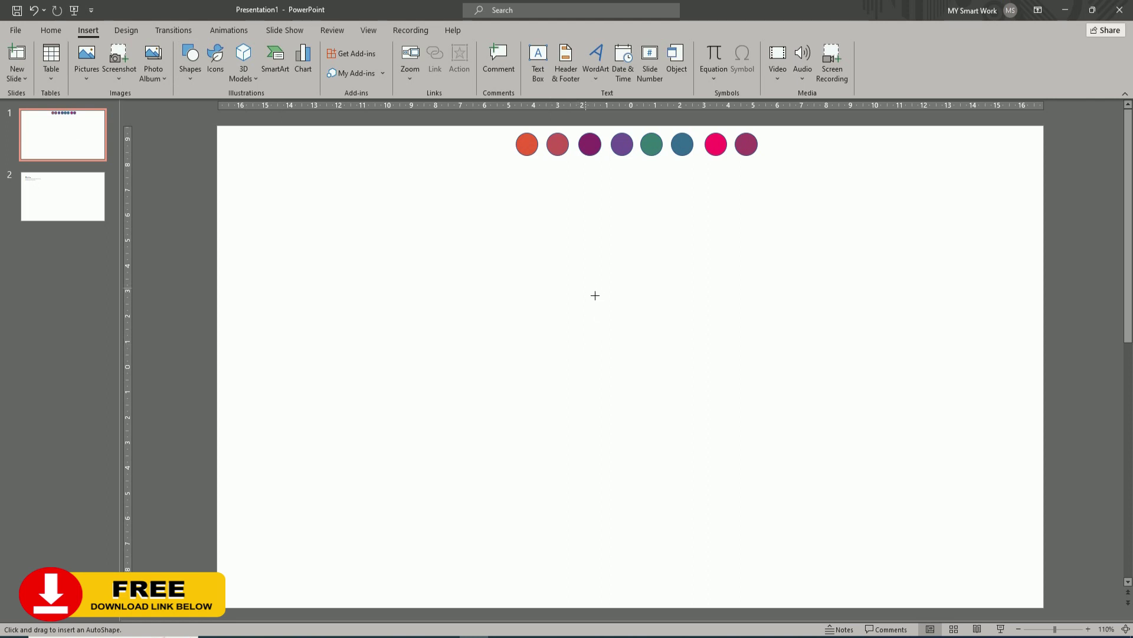
- Draw a rounded square about 2.61 cm high and 2.83 cm wide near the slide's upper middle, with no outline
{"action": "mouse_move", "coordinate": [584, 266]}
{"action": "left_mouse_down"}
{"action": "mouse_move", "coordinate": [668, 341]}
{"action": "mouse_move", "coordinate": [646, 305]}
{"action": "mouse_move", "coordinate": [650, 265]}
{"action": "left_mouse_up"}
{"action": "left_click", "coordinate": [455, 65]}
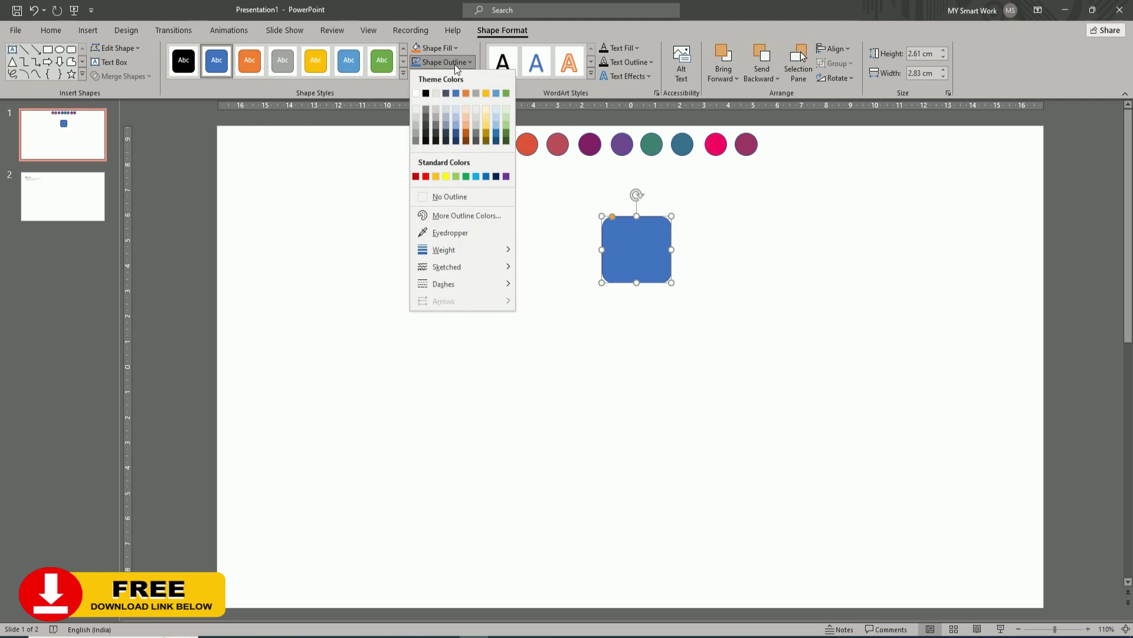
{"action": "left_click", "coordinate": [426, 196]}
- Duplicate the rounded square downward to build a vertical column of four touching squares
{"action": "left_click_drag", "start_coordinate": [639, 260], "coordinate": [640, 322]}
{"action": "left_click", "coordinate": [638, 259]}
{"action": "left_click", "coordinate": [656, 316], "text": "shift"}
{"action": "left_click_drag", "start_coordinate": [637, 261], "coordinate": [634, 385]}
{"action": "left_click", "coordinate": [742, 346]}
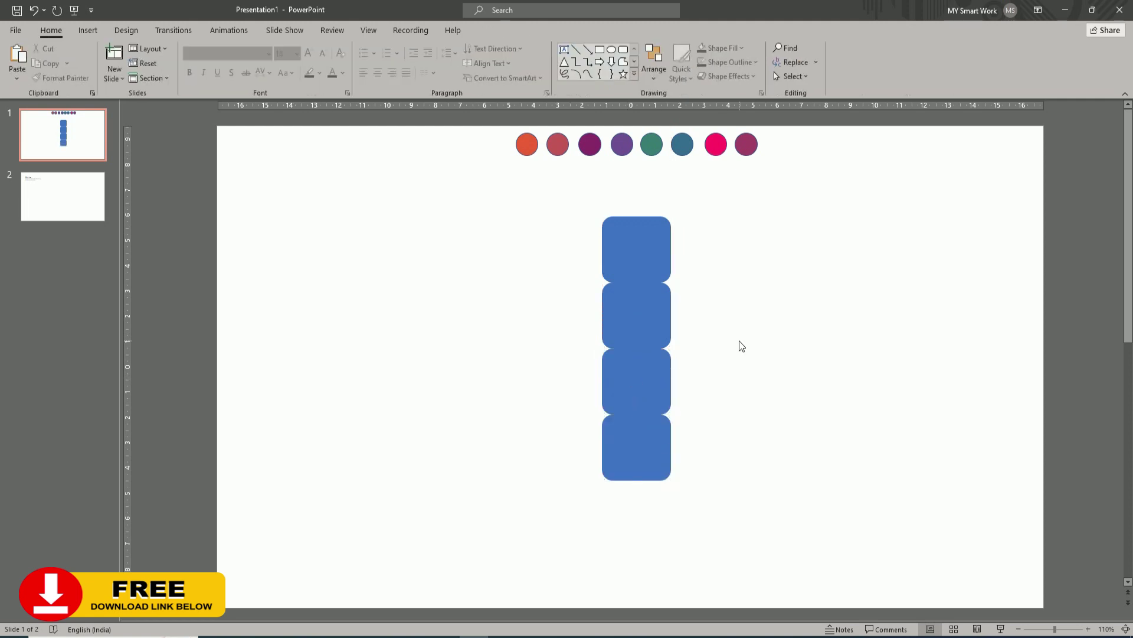
- Place a copy of the top square against the second square's left side and fill the second square orange
{"action": "left_click", "coordinate": [637, 250]}
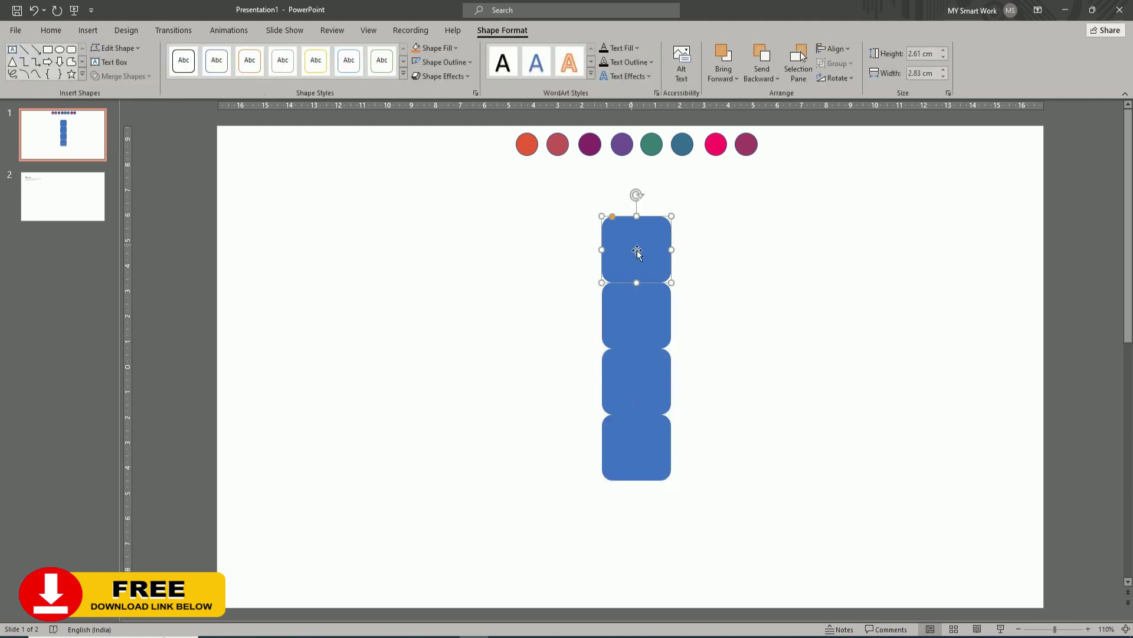
{"action": "left_click_drag", "start_coordinate": [638, 251], "coordinate": [568, 320]}
{"action": "left_click", "coordinate": [636, 311]}
{"action": "left_click", "coordinate": [417, 50]}
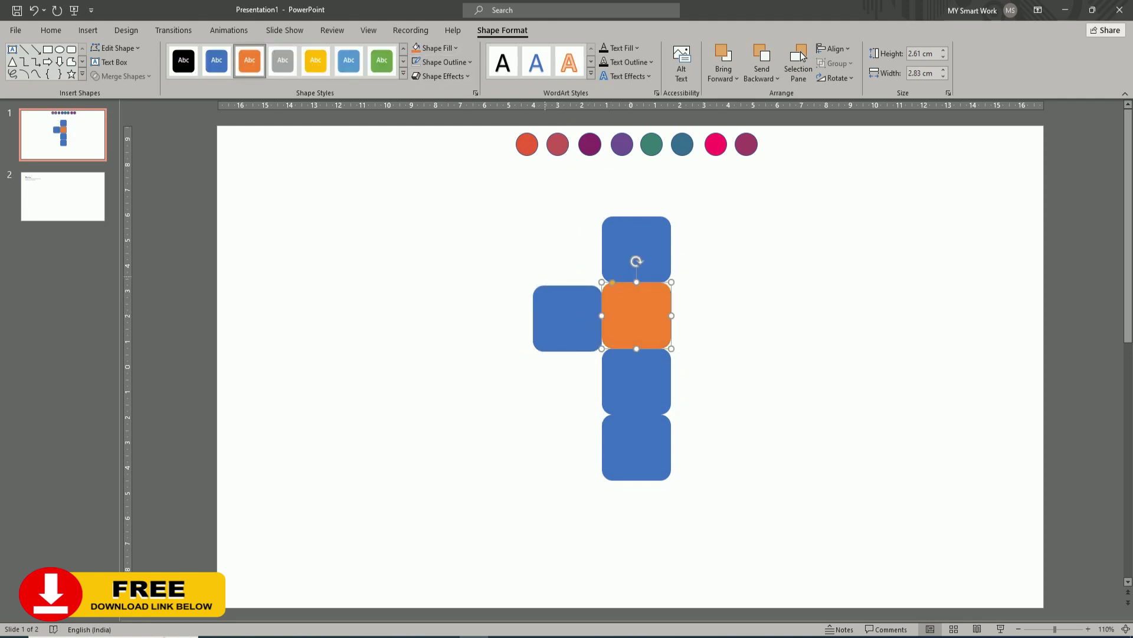
- Fill the square left of the column with the muted red sampled from the second palette circle
{"action": "left_click", "coordinate": [548, 292]}
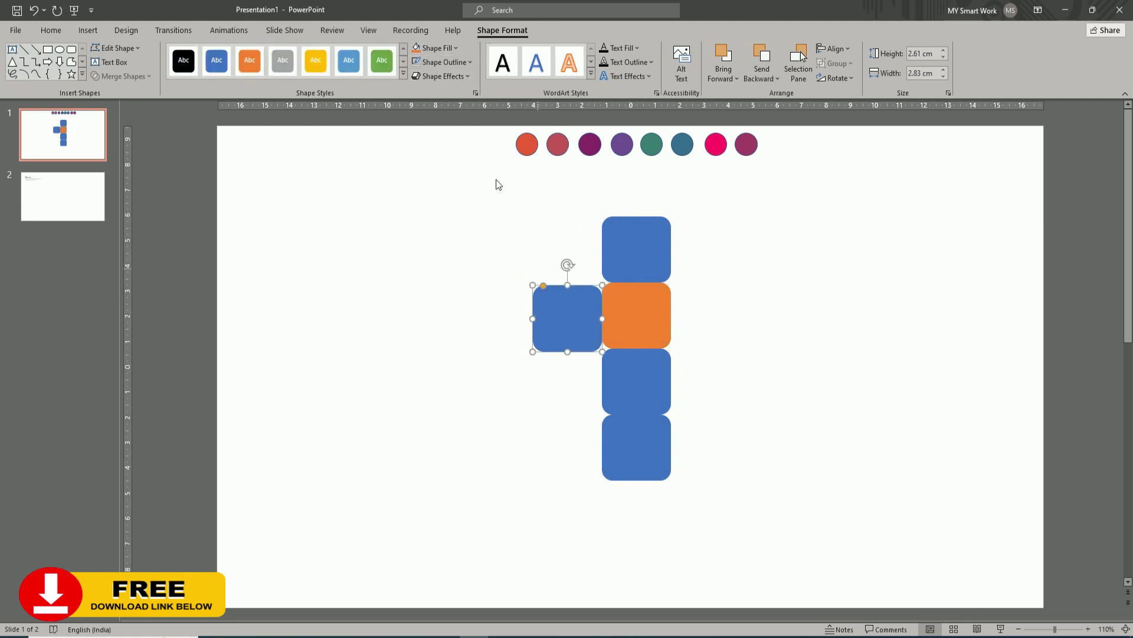
{"action": "left_click", "coordinate": [439, 48]}
{"action": "left_click", "coordinate": [449, 219]}
{"action": "left_click", "coordinate": [557, 144]}
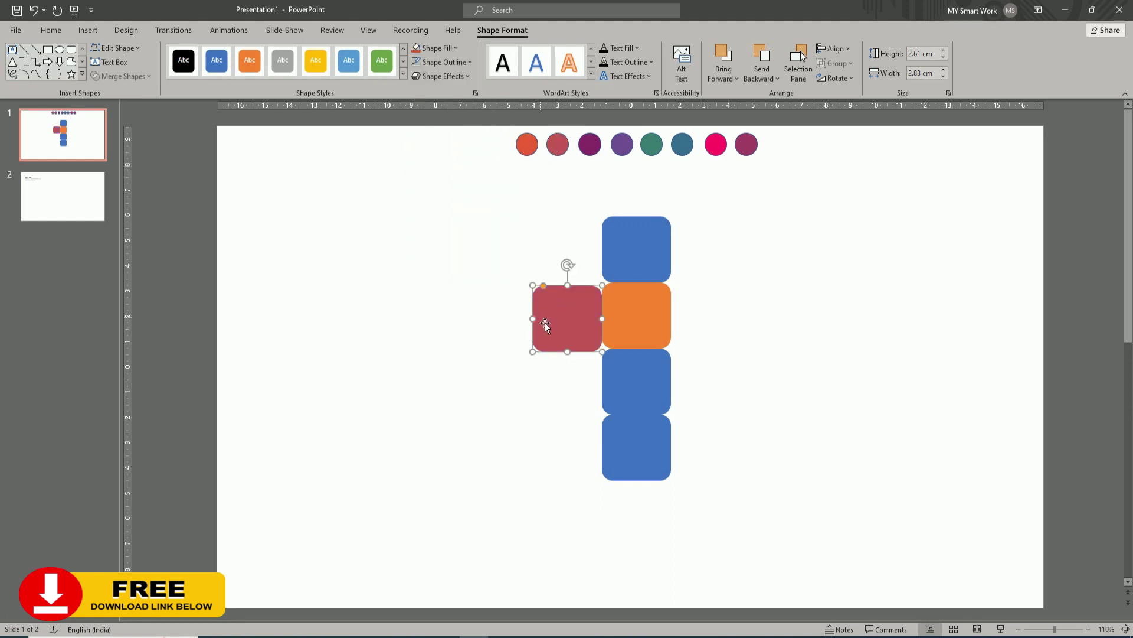
- Stretch the muted red shape into a bar about 6.11 cm wide and 2.12 cm high, aligned against the orange square's left side
{"action": "left_click_drag", "start_coordinate": [542, 320], "coordinate": [463, 320]}
{"action": "left_click_drag", "start_coordinate": [532, 295], "coordinate": [538, 314]}
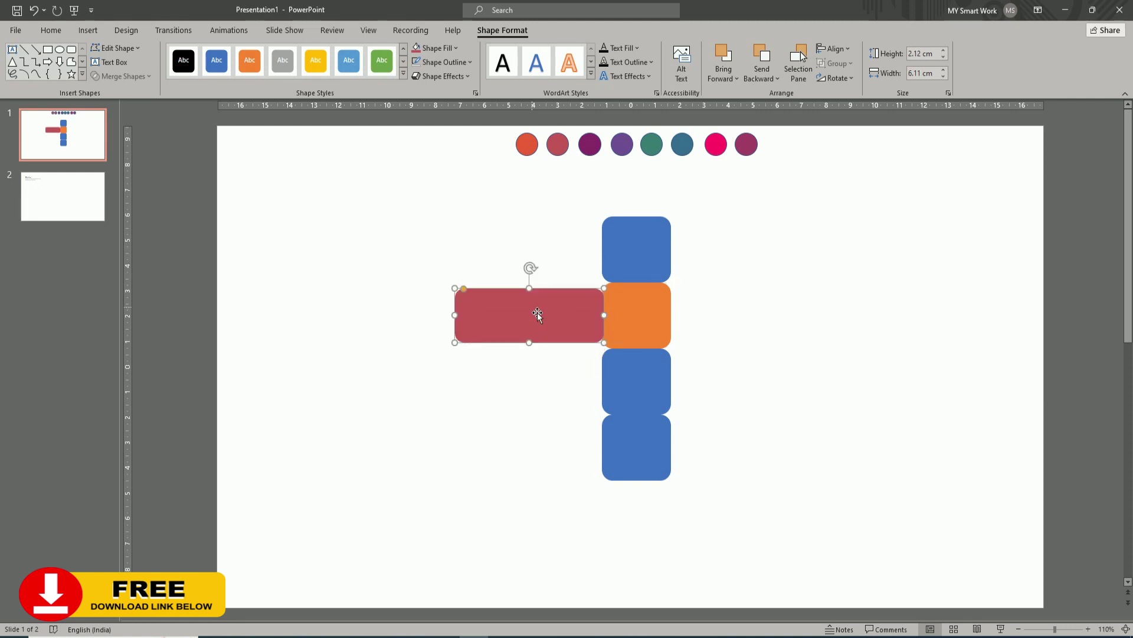
{"action": "key", "text": "ctrl+Left"}
{"action": "key", "text": "ctrl+Left"}
{"action": "key", "text": "ctrl+Left"}
{"action": "key", "text": "ctrl+Right"}
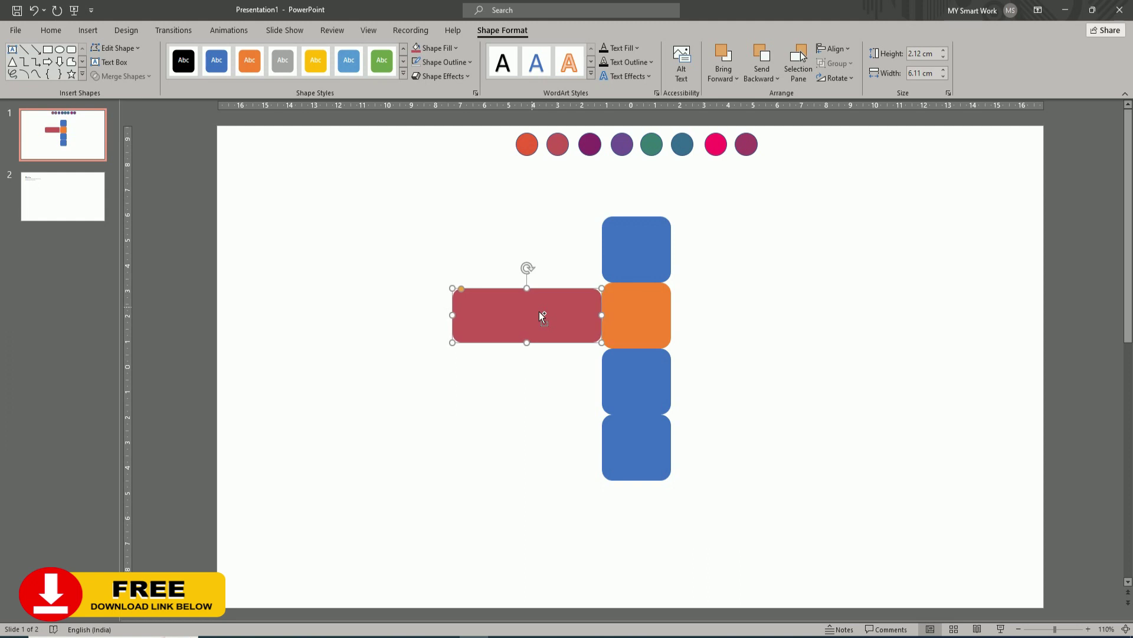
- Widen and copy the red bar so each square has one, alternating right and left, and nudge the lowest bar against the column
{"action": "left_click_drag", "start_coordinate": [459, 315], "coordinate": [748, 384]}
{"action": "left_click", "coordinate": [454, 495]}
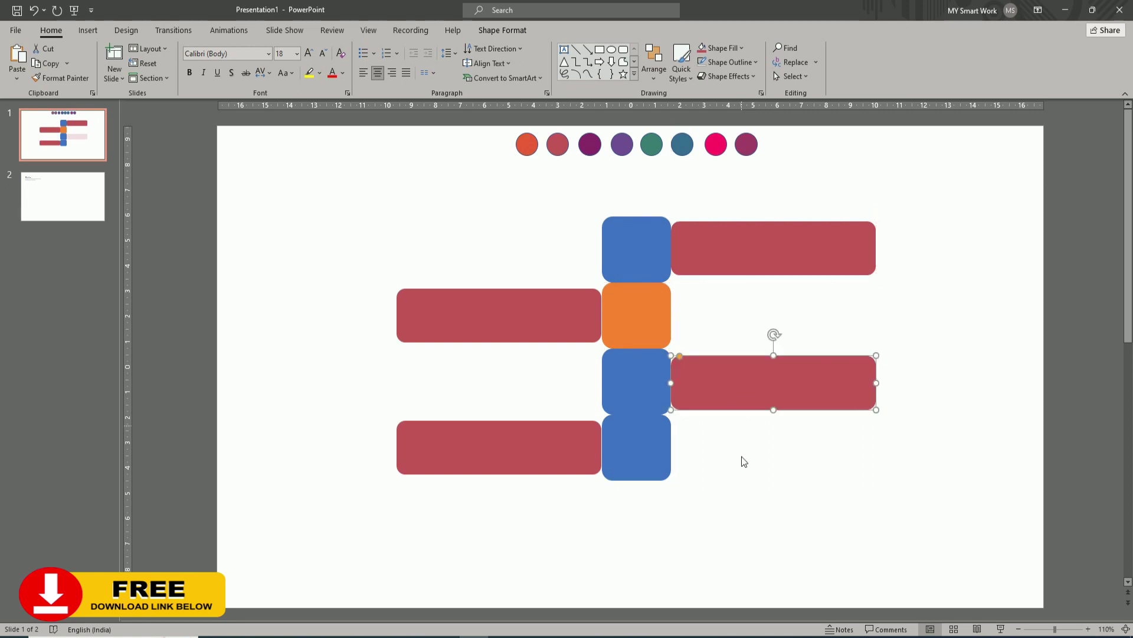
{"action": "left_click", "coordinate": [693, 477]}
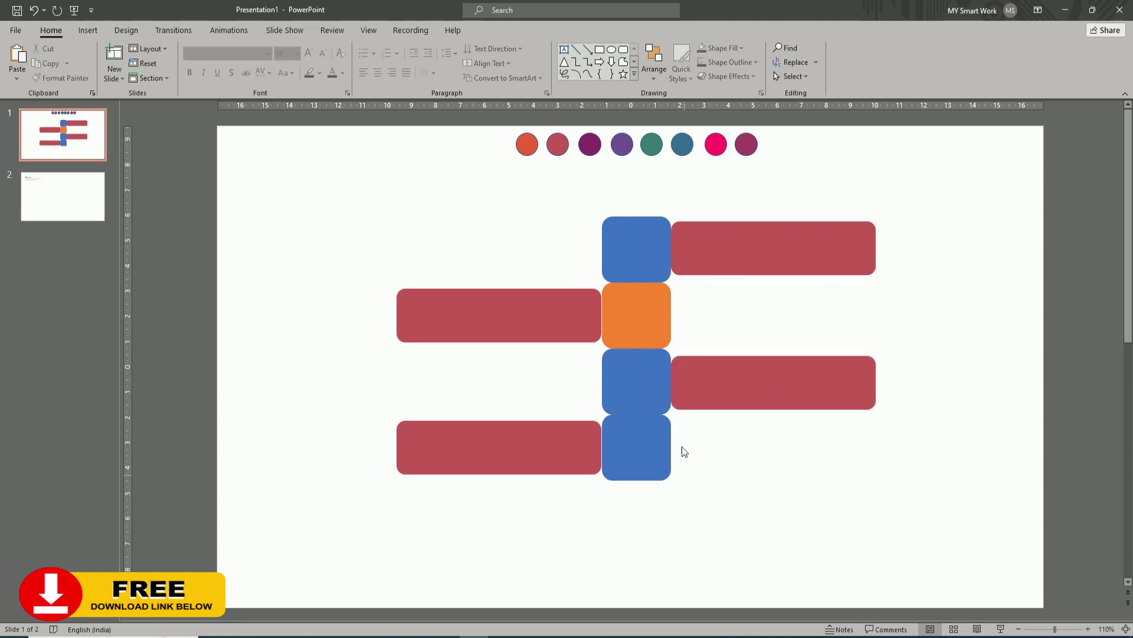
{"action": "left_click", "coordinate": [577, 331]}
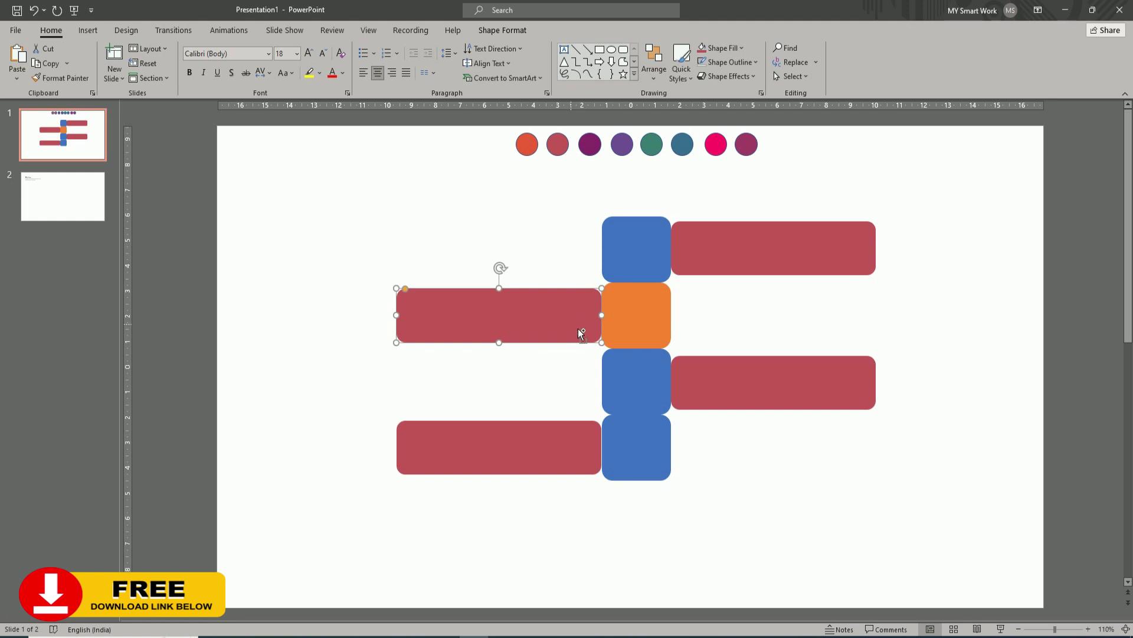
{"action": "left_click", "coordinate": [558, 444]}
{"action": "key", "text": "ctrl+Right"}
- Lengthen the two left bars outward to about 9.15 cm and the two right bars to about 9.3 cm
{"action": "left_click", "coordinate": [559, 345]}
{"action": "left_click", "coordinate": [540, 435], "text": "shift"}
{"action": "left_click_drag", "start_coordinate": [404, 319], "coordinate": [382, 325]}
{"action": "left_click", "coordinate": [699, 376]}
{"action": "left_click", "coordinate": [726, 267], "text": "shift"}
{"action": "left_click_drag", "start_coordinate": [876, 248], "coordinate": [908, 258]}
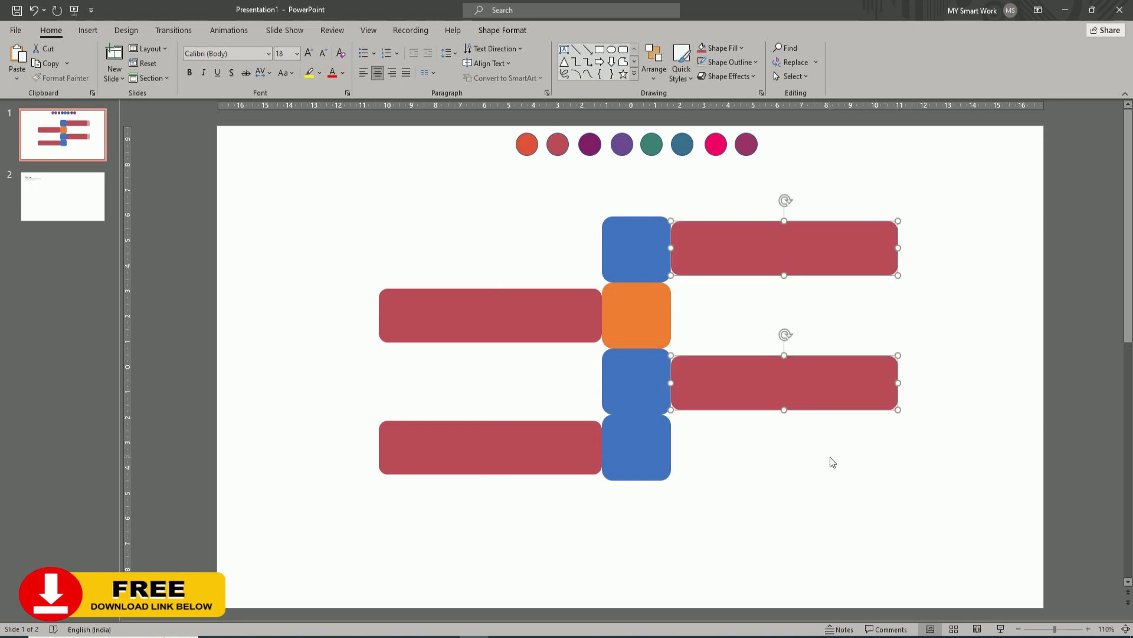
{"action": "left_click", "coordinate": [828, 462]}
- Fully round the corners of all four red bars so their ends become semicircles
{"action": "left_click", "coordinate": [502, 329]}
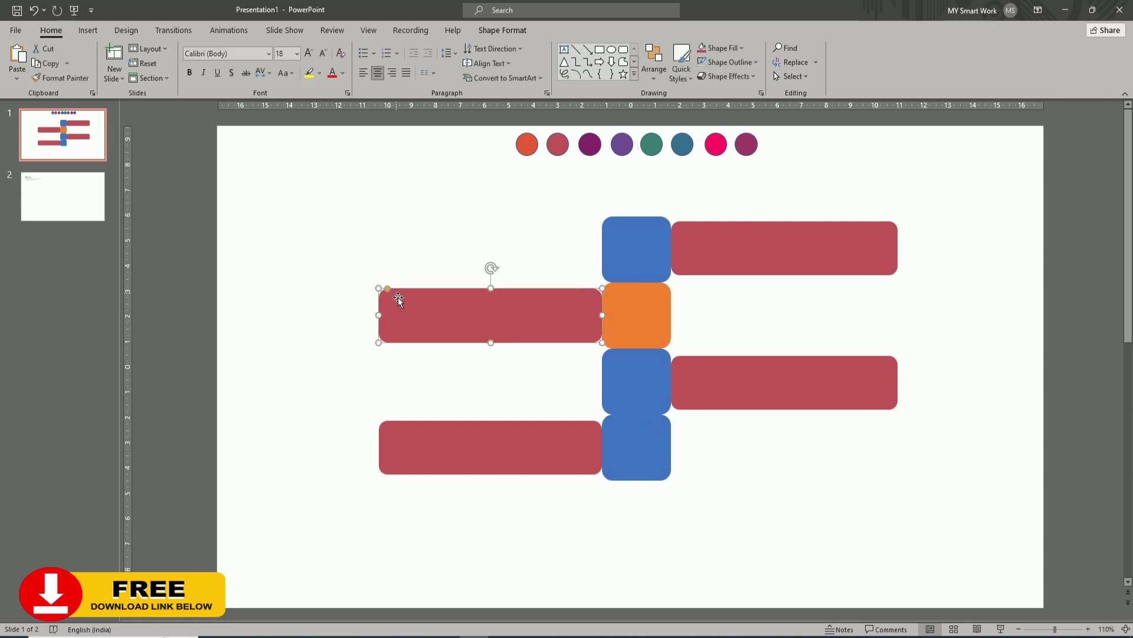
{"action": "left_click_drag", "start_coordinate": [388, 290], "coordinate": [427, 287]}
{"action": "left_click", "coordinate": [688, 236]}
{"action": "left_click_drag", "start_coordinate": [682, 223], "coordinate": [710, 225]}
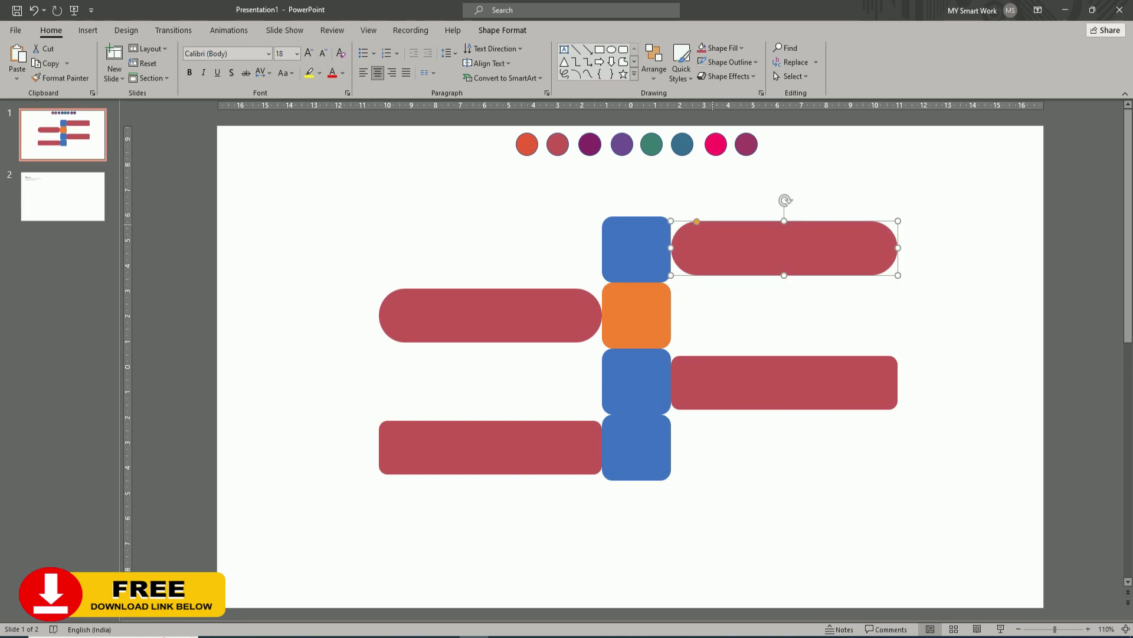
{"action": "left_click", "coordinate": [418, 434]}
{"action": "left_click_drag", "start_coordinate": [390, 422], "coordinate": [436, 416]}
{"action": "left_click", "coordinate": [687, 368]}
{"action": "left_click_drag", "start_coordinate": [681, 355], "coordinate": [721, 356]}
- Copy the top right bar to the slide's upper left and draw a rectangle covering all but the copy's left rounded end
{"action": "left_click", "coordinate": [718, 239]}
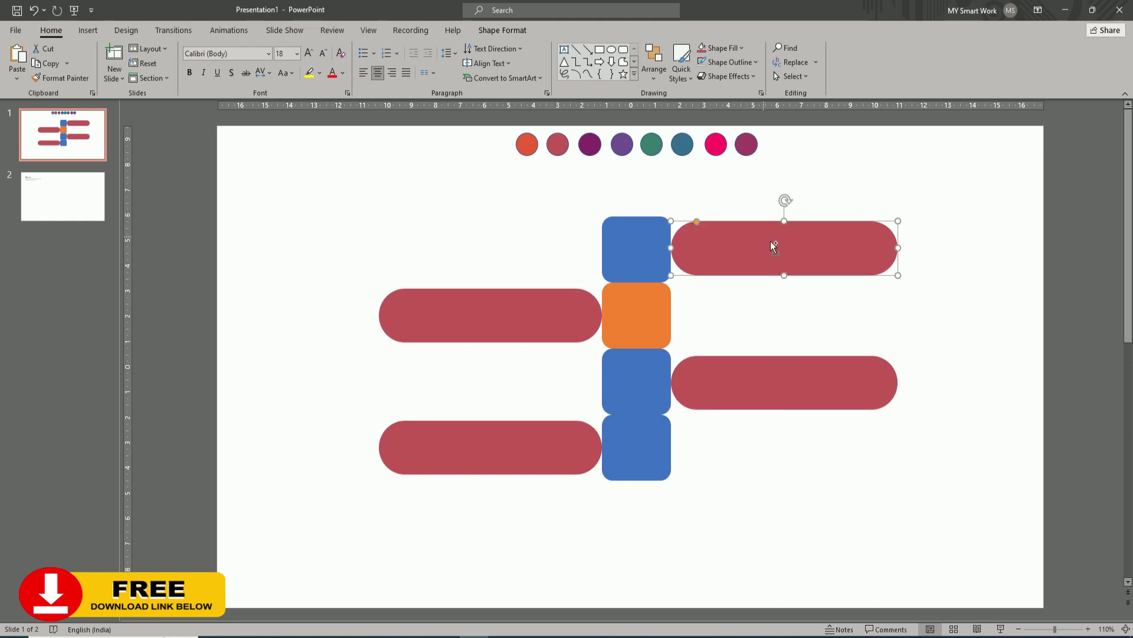
{"action": "left_click_drag", "start_coordinate": [771, 241], "coordinate": [409, 205]}
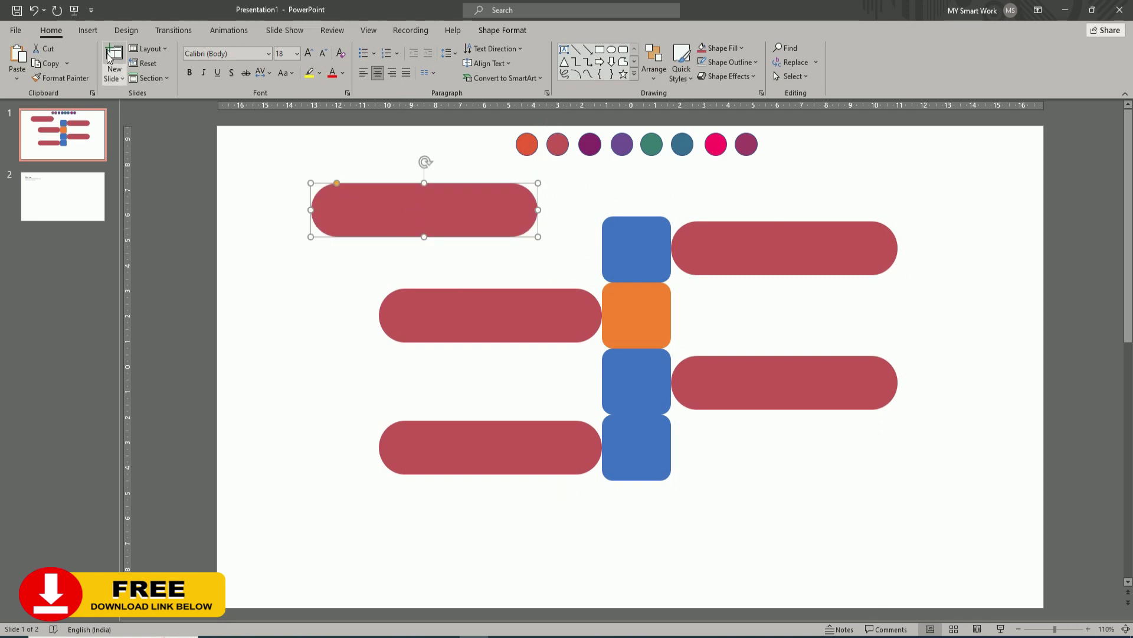
{"action": "left_click", "coordinate": [92, 30]}
{"action": "left_click", "coordinate": [200, 61]}
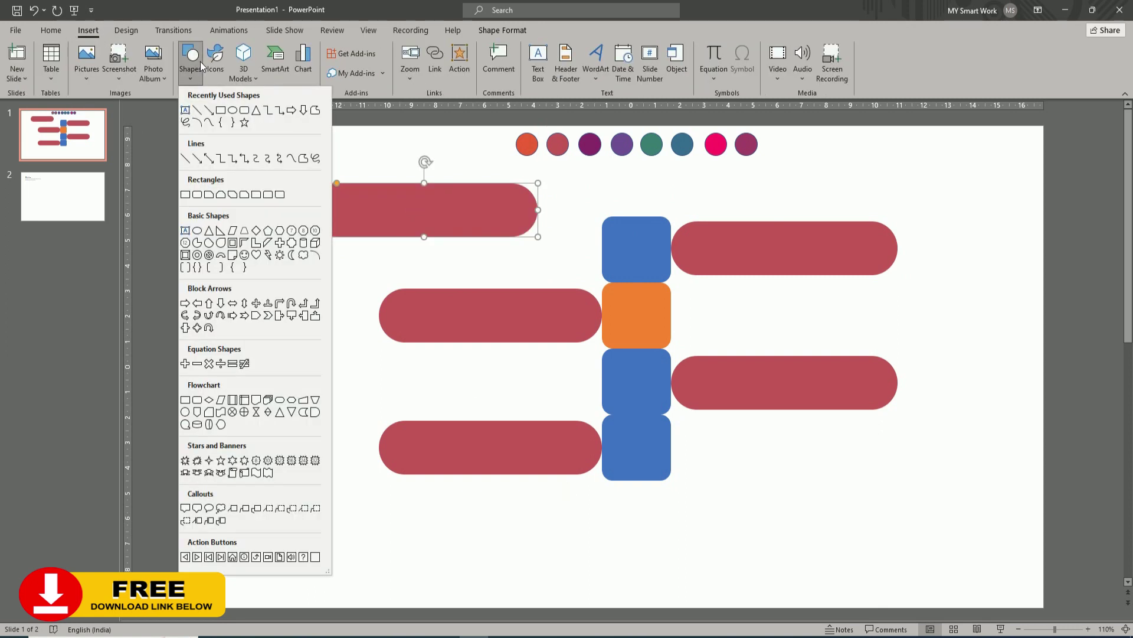
{"action": "left_click", "coordinate": [219, 110]}
{"action": "left_click_drag", "start_coordinate": [336, 168], "coordinate": [559, 258]}
- Subtract the rectangle from the copied bar to leave a half-circle, and move the half-circle slightly down
{"action": "left_click", "coordinate": [326, 210], "text": "shift"}
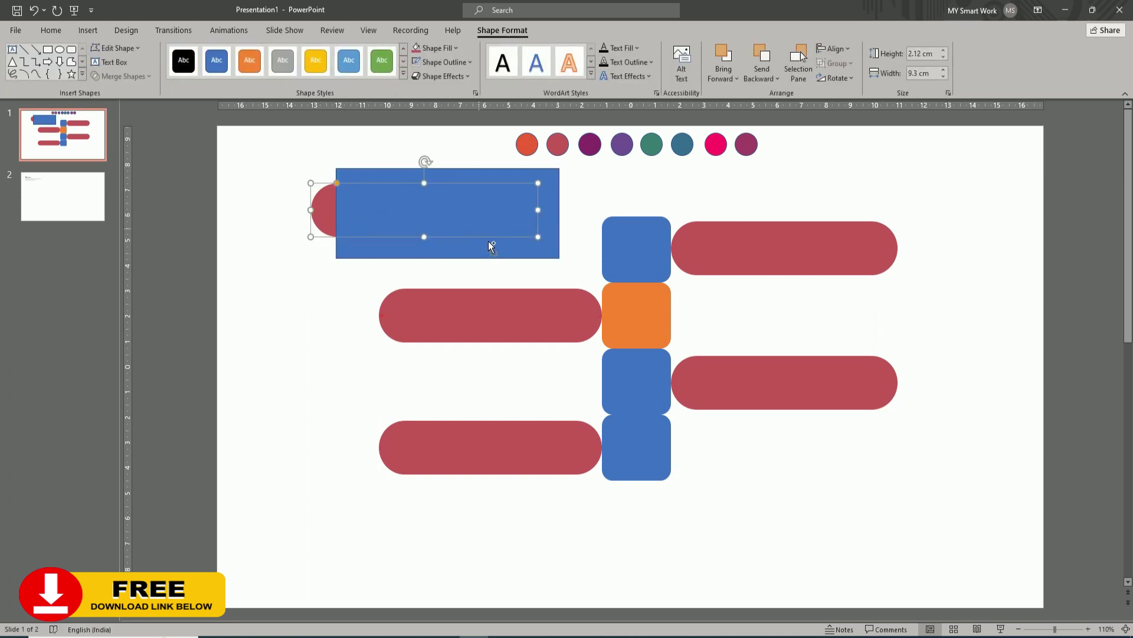
{"action": "left_click", "coordinate": [142, 78]}
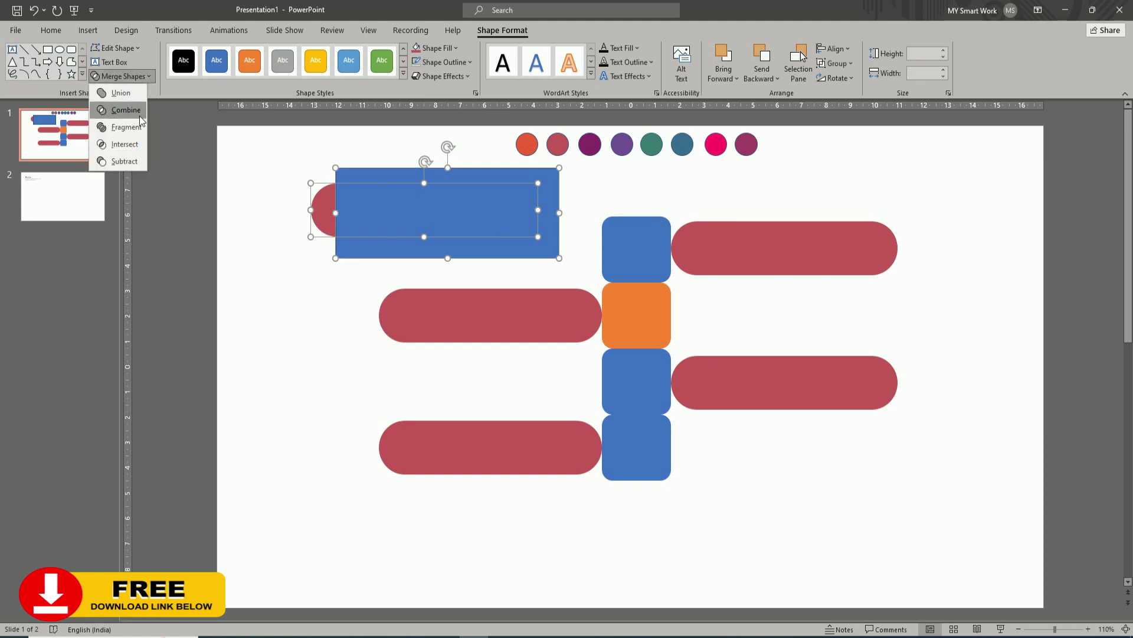
{"action": "left_click", "coordinate": [131, 159]}
{"action": "left_click_drag", "start_coordinate": [333, 213], "coordinate": [328, 266]}
- Nudge the two left bars right so their rounded ends overlap the column of squares
{"action": "left_click", "coordinate": [436, 309]}
{"action": "left_click", "coordinate": [507, 451], "text": "shift"}
{"action": "key", "text": "Right"}
{"action": "key", "text": "Right"}
{"action": "key", "text": "Right"}
{"action": "key", "text": "Right"}
{"action": "key", "text": "Right"}
{"action": "key", "text": "Right"}
{"action": "key", "text": "Right"}
{"action": "key", "text": "Right"}
{"action": "key", "text": "Right"}
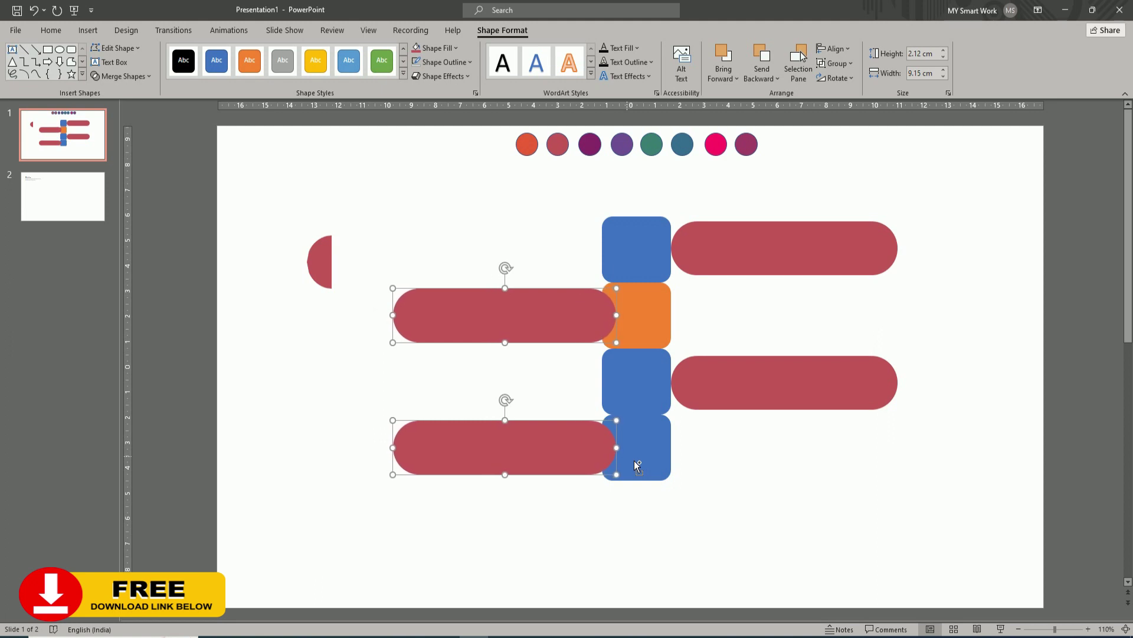
{"action": "key", "text": "Right"}
{"action": "key", "text": "Right"}
{"action": "key", "text": "Right"}
{"action": "key", "text": "Right"}
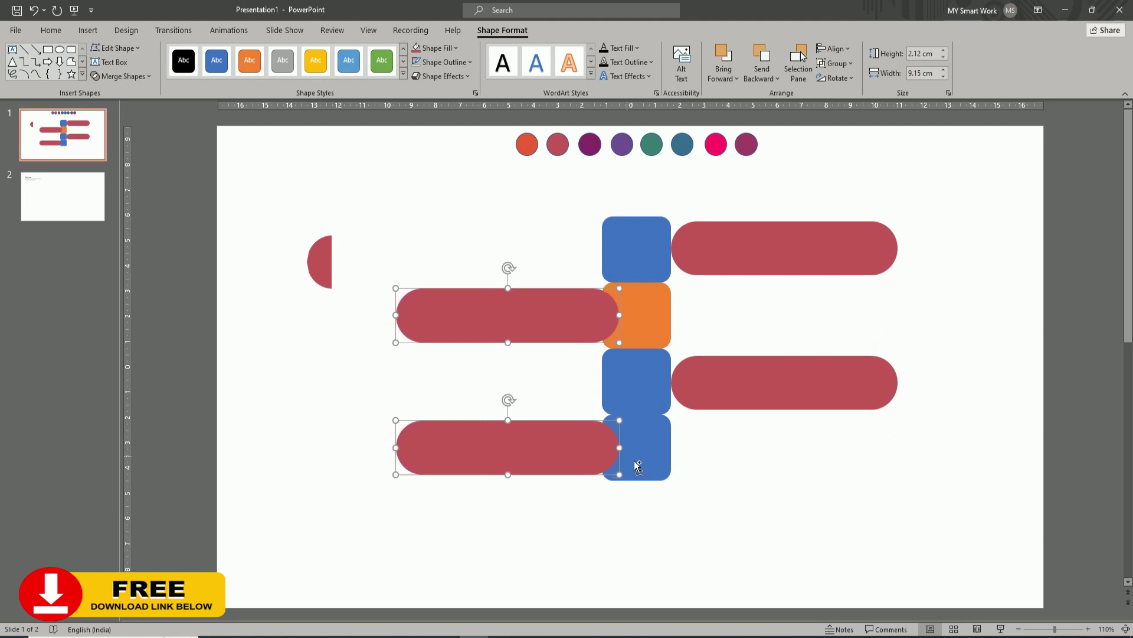
{"action": "key", "text": "Left"}
{"action": "key", "text": "Left"}
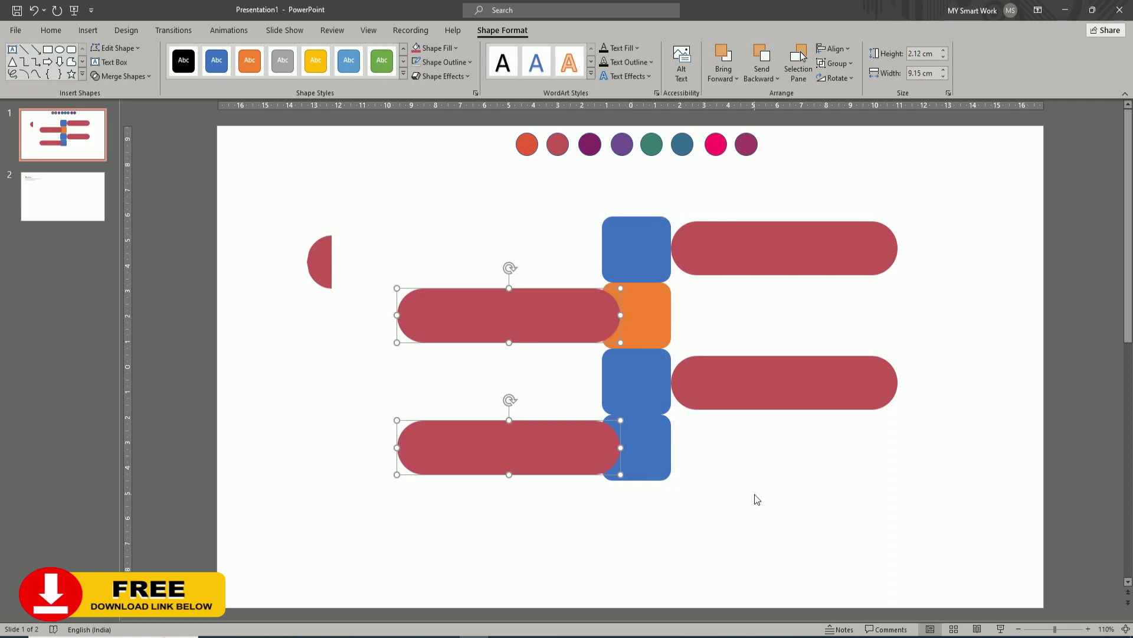
{"action": "left_click", "coordinate": [750, 473]}
- Nudge the two right bars left so their rounded ends overlap the column of squares
{"action": "left_click", "coordinate": [740, 399]}
{"action": "left_click", "coordinate": [732, 252], "text": "shift"}
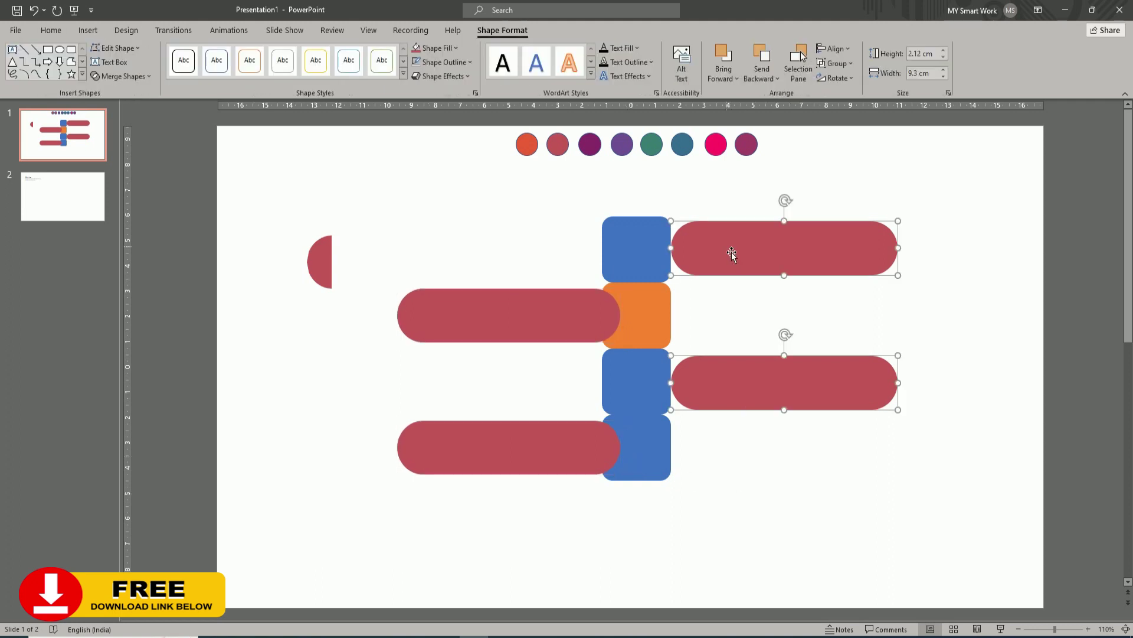
{"action": "key", "text": "Left"}
{"action": "key", "text": "Left"}
{"action": "key", "text": "Left"}
{"action": "key", "text": "Left"}
{"action": "key", "text": "Left"}
{"action": "key", "text": "Left"}
{"action": "key", "text": "Left"}
{"action": "key", "text": "Left"}
{"action": "key", "text": "Left"}
{"action": "key", "text": "Left"}
{"action": "key", "text": "Left"}
{"action": "key", "text": "Left"}
{"action": "key", "text": "Left"}
{"action": "key", "text": "Left"}
{"action": "key", "text": "Left"}
{"action": "key", "text": "Left"}
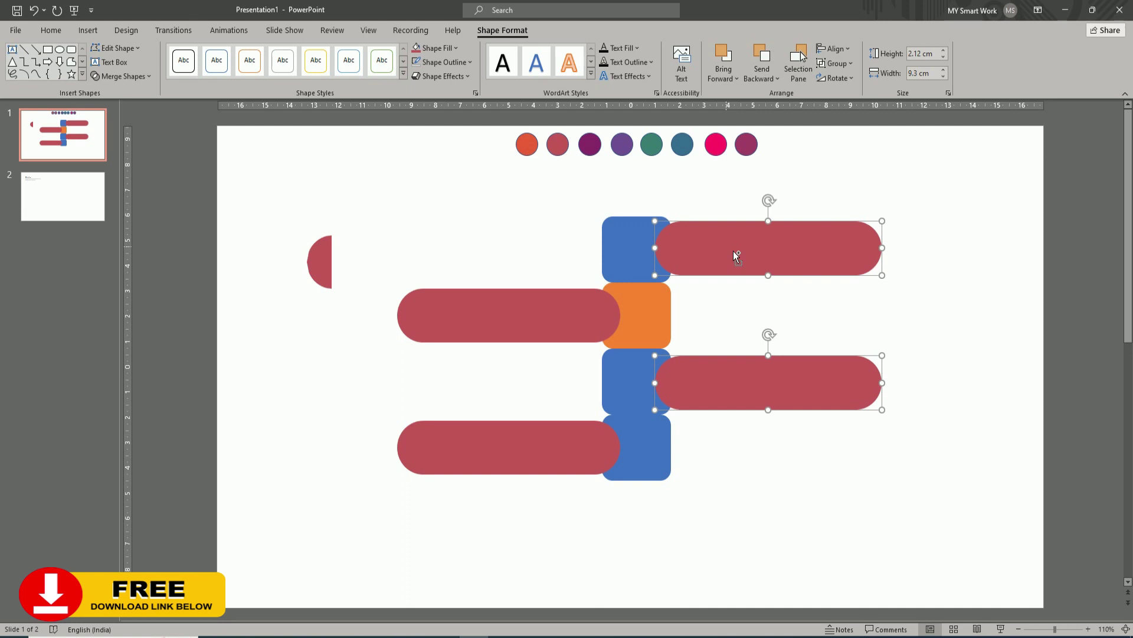
{"action": "left_click", "coordinate": [756, 465]}
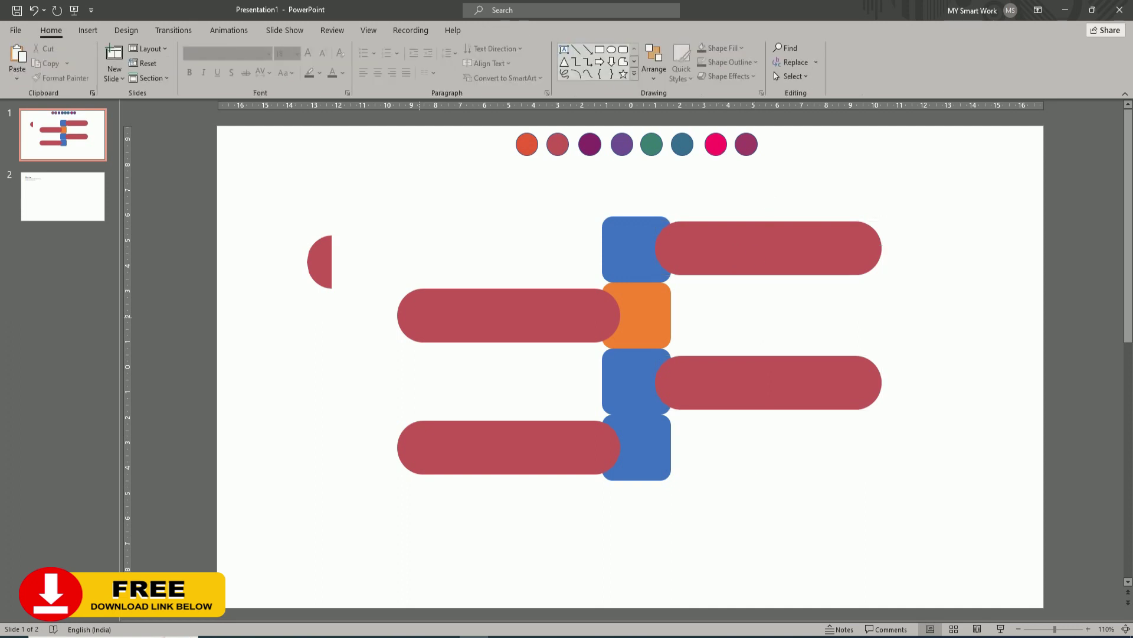
- Lengthen the left pair and the right pair of bars slightly outward, keeping their inner ends over the column
{"action": "left_click", "coordinate": [445, 320]}
{"action": "left_click", "coordinate": [471, 446], "text": "shift"}
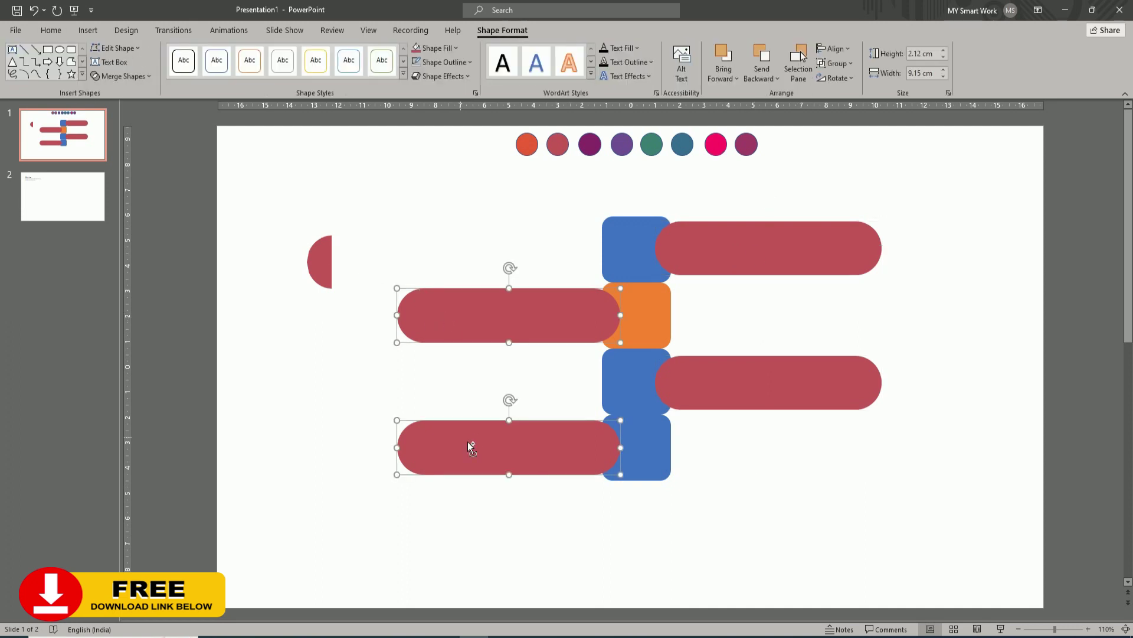
{"action": "left_click_drag", "start_coordinate": [406, 327], "coordinate": [391, 325]}
{"action": "left_click", "coordinate": [720, 372]}
{"action": "left_click", "coordinate": [739, 248]}
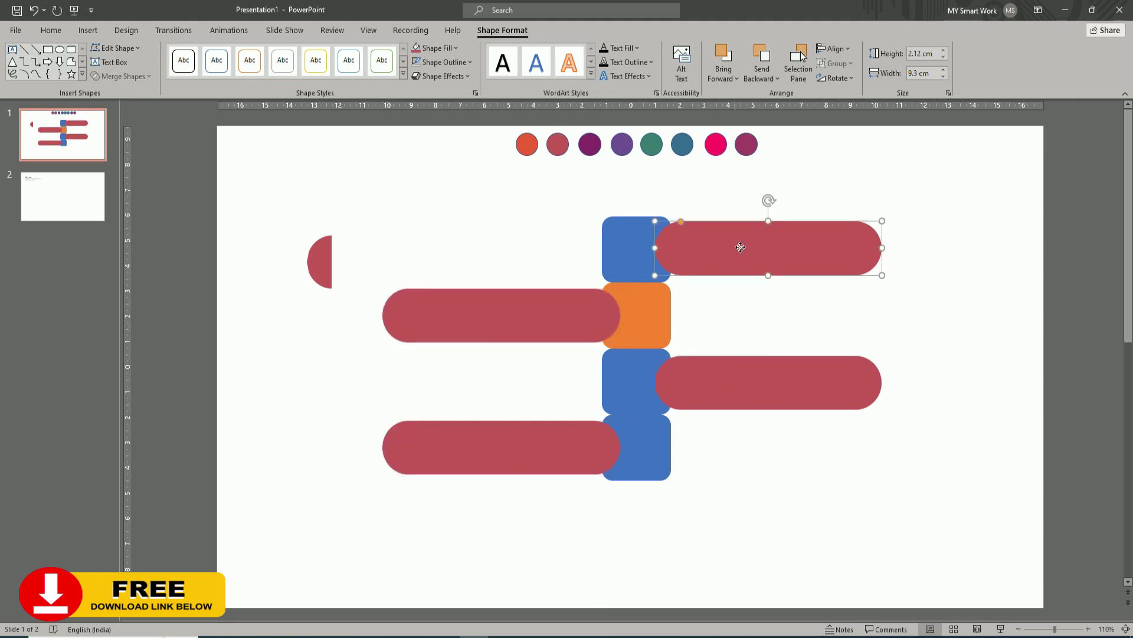
{"action": "left_click", "coordinate": [755, 378], "text": "shift"}
{"action": "left_click_drag", "start_coordinate": [882, 248], "coordinate": [894, 258]}
{"action": "left_click", "coordinate": [741, 472]}
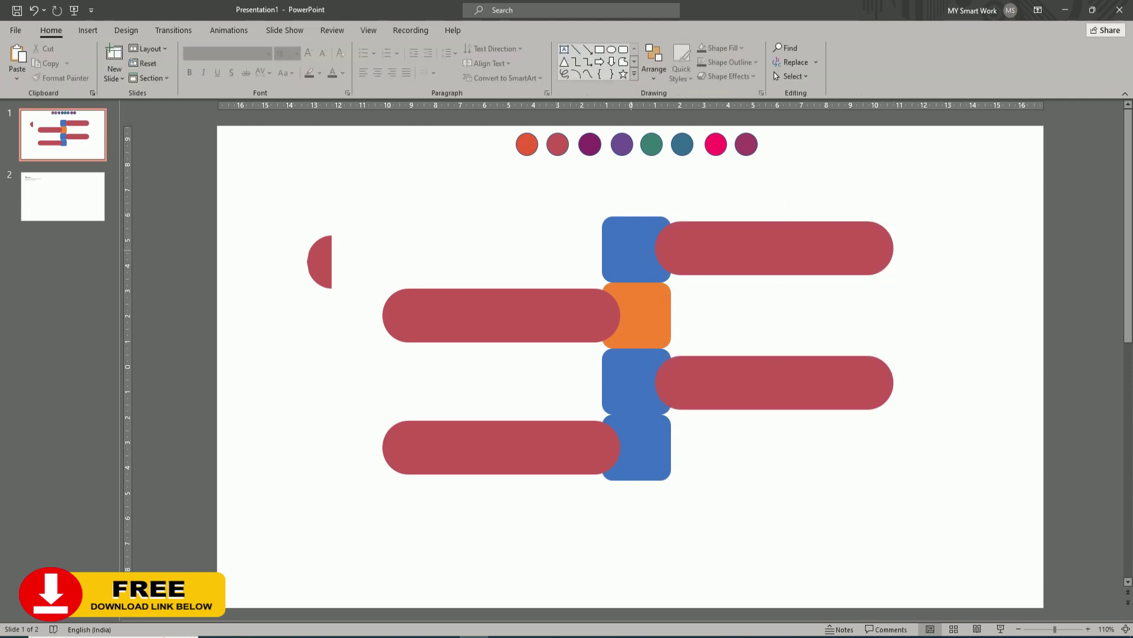
- Apply a linear gradient fill to the top square and its bar, and remove the middle stops to leave two
{"action": "left_click", "coordinate": [637, 257]}
{"action": "left_click", "coordinate": [740, 248], "text": "shift"}
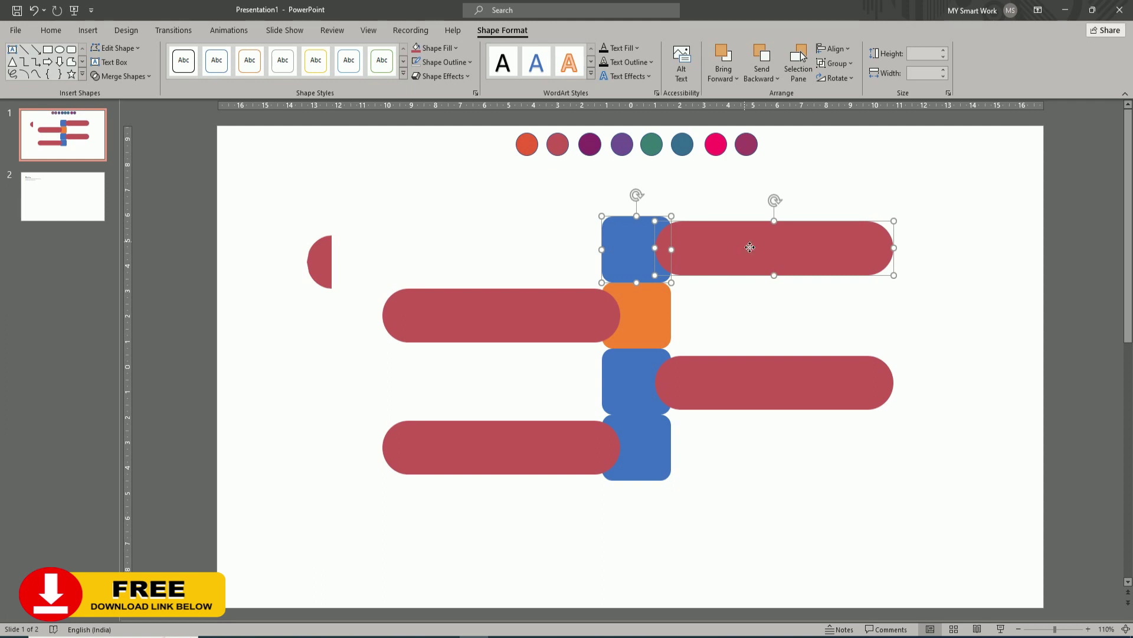
{"action": "right_click", "coordinate": [746, 242]}
{"action": "left_click", "coordinate": [782, 450]}
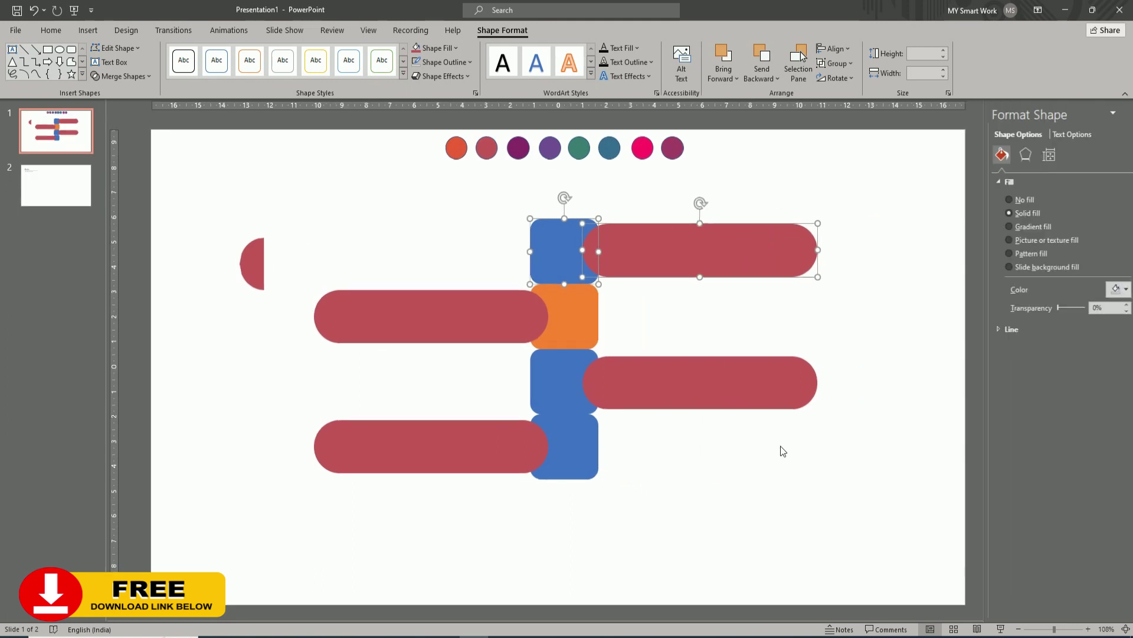
{"action": "left_click", "coordinate": [1020, 226]}
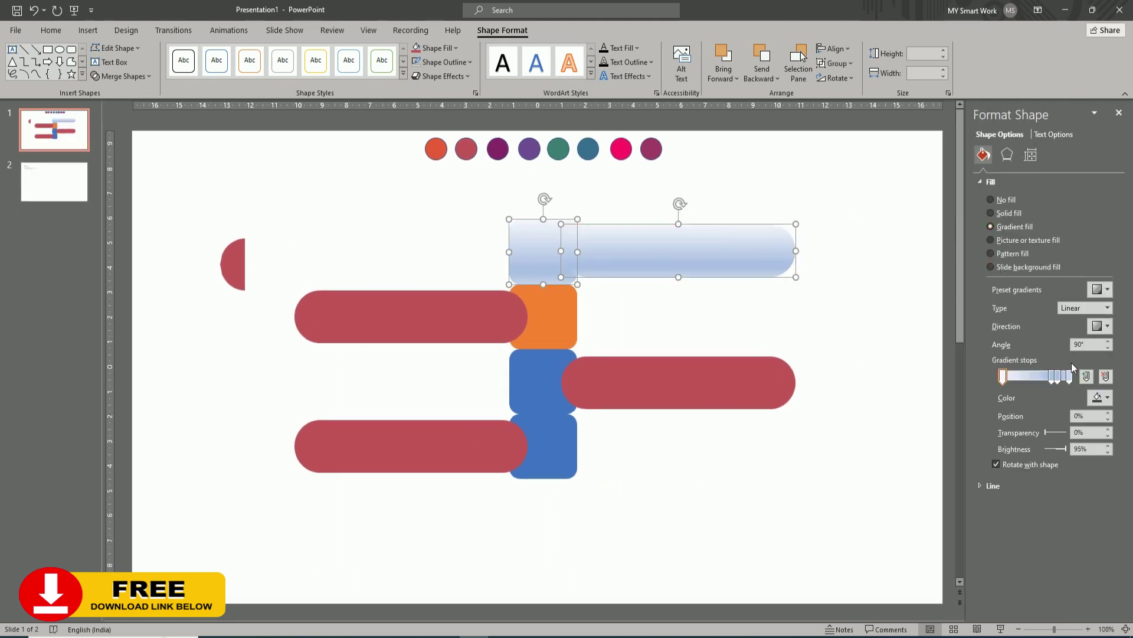
{"action": "left_click", "coordinate": [1055, 378]}
{"action": "left_click", "coordinate": [1105, 377]}
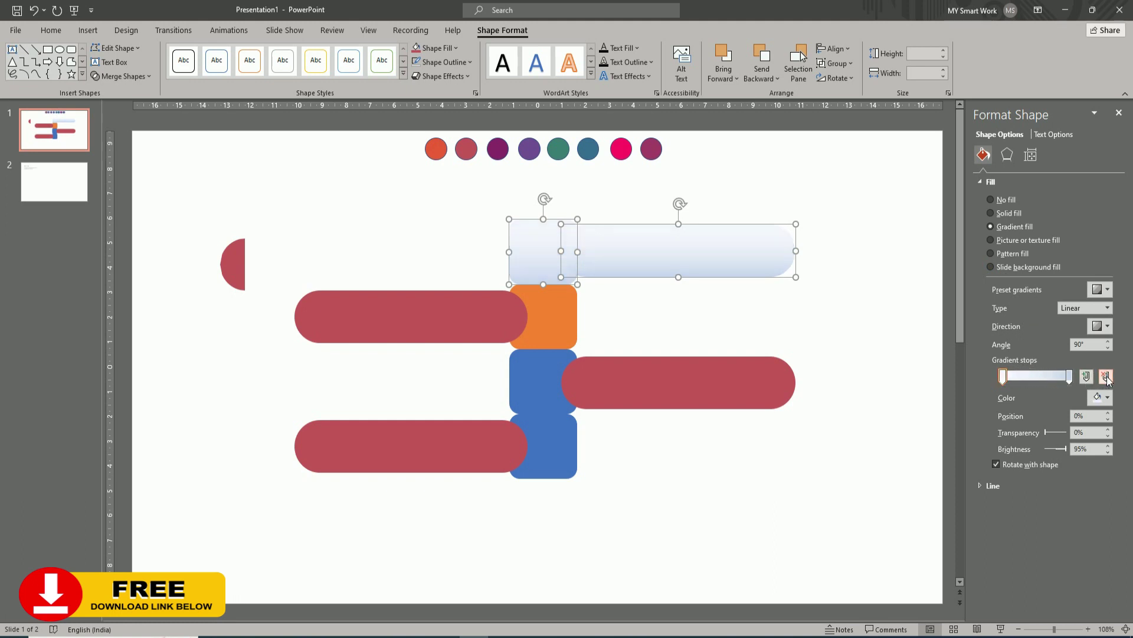
- Sample the orange-red palette circle for the first gradient stop and the adjacent crimson circle for the last stop of the top square and bar
{"action": "left_click", "coordinate": [1099, 397]}
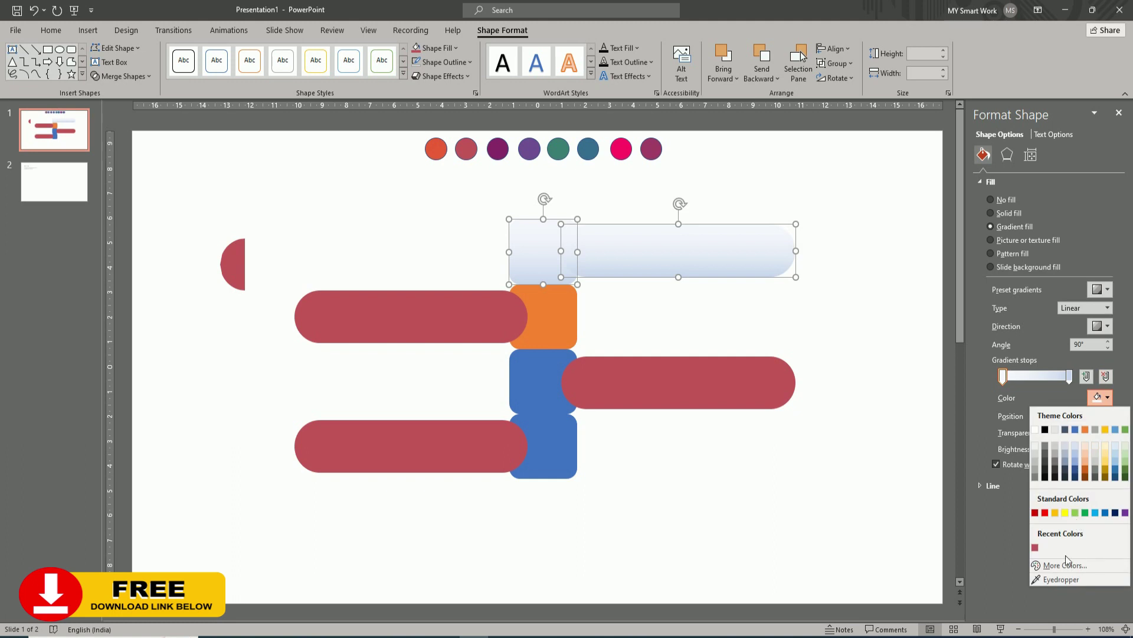
{"action": "left_click", "coordinate": [1061, 580]}
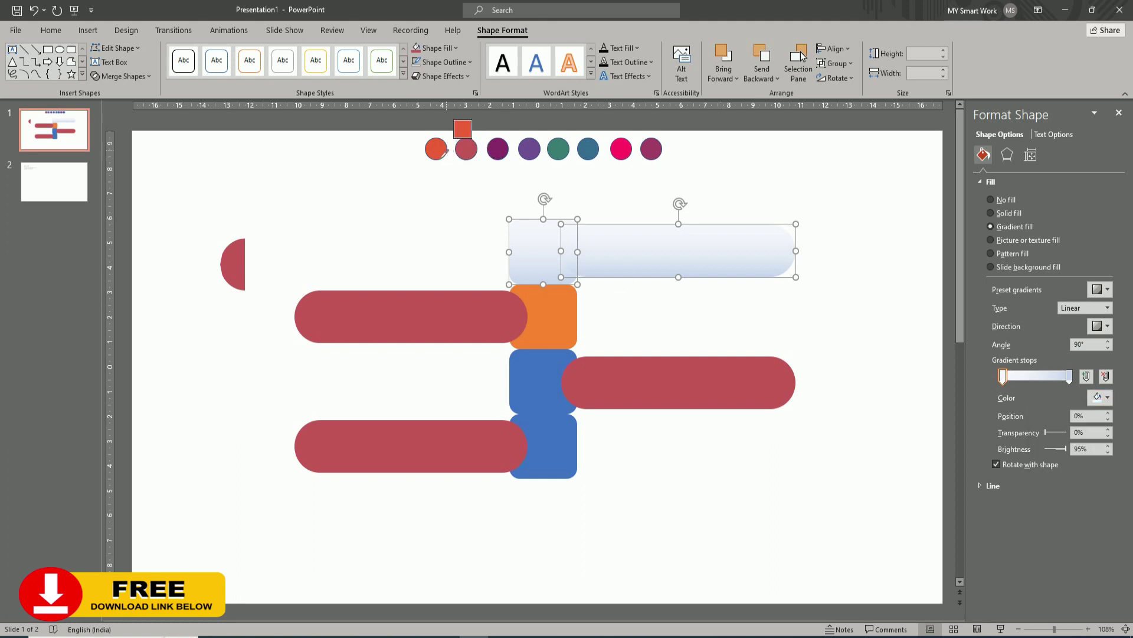
{"action": "left_click", "coordinate": [440, 155]}
{"action": "left_click", "coordinate": [1069, 376]}
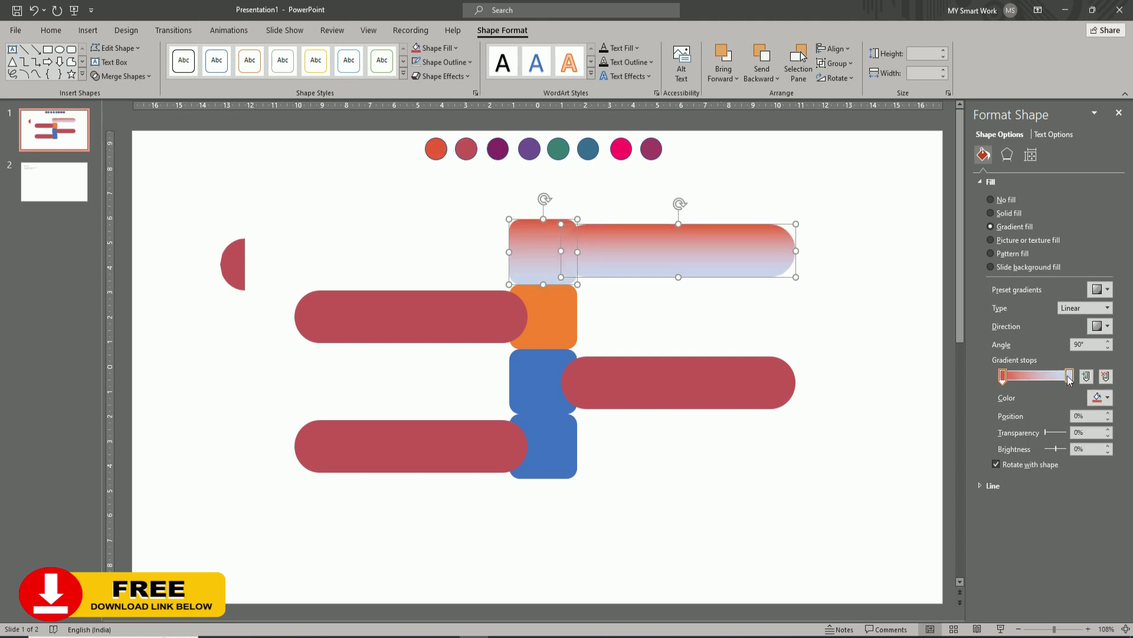
{"action": "left_click", "coordinate": [1102, 397]}
{"action": "left_click", "coordinate": [1061, 580]}
{"action": "left_click", "coordinate": [473, 154]}
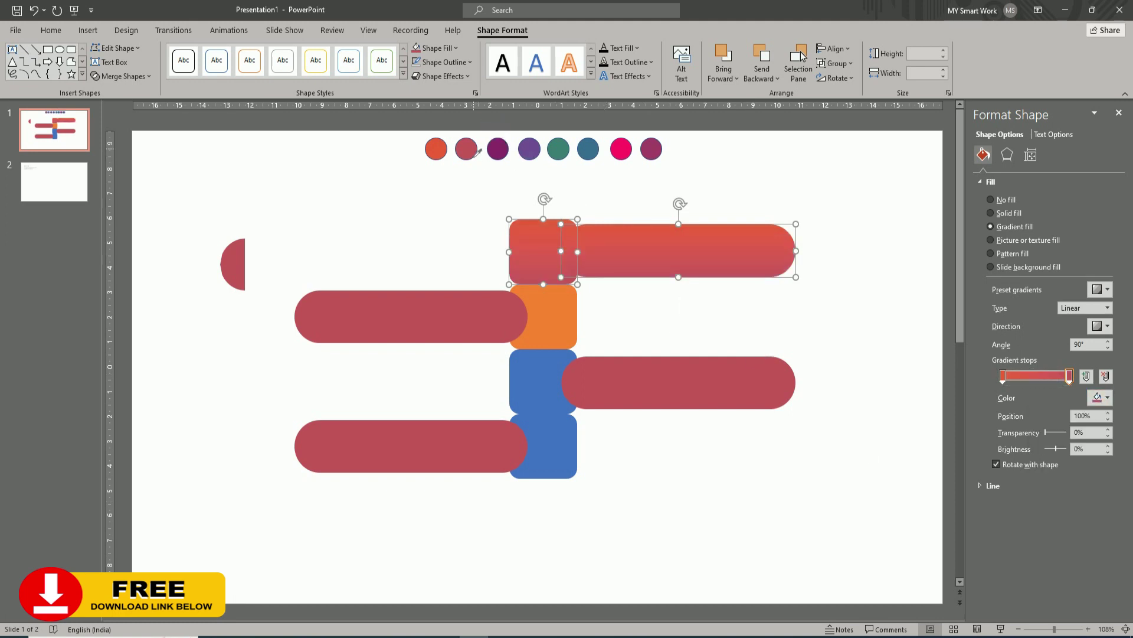
- Turn the gradient direction of the top square and its bar to 180°, with orange-red at the outer end
{"action": "left_click", "coordinate": [1107, 327]}
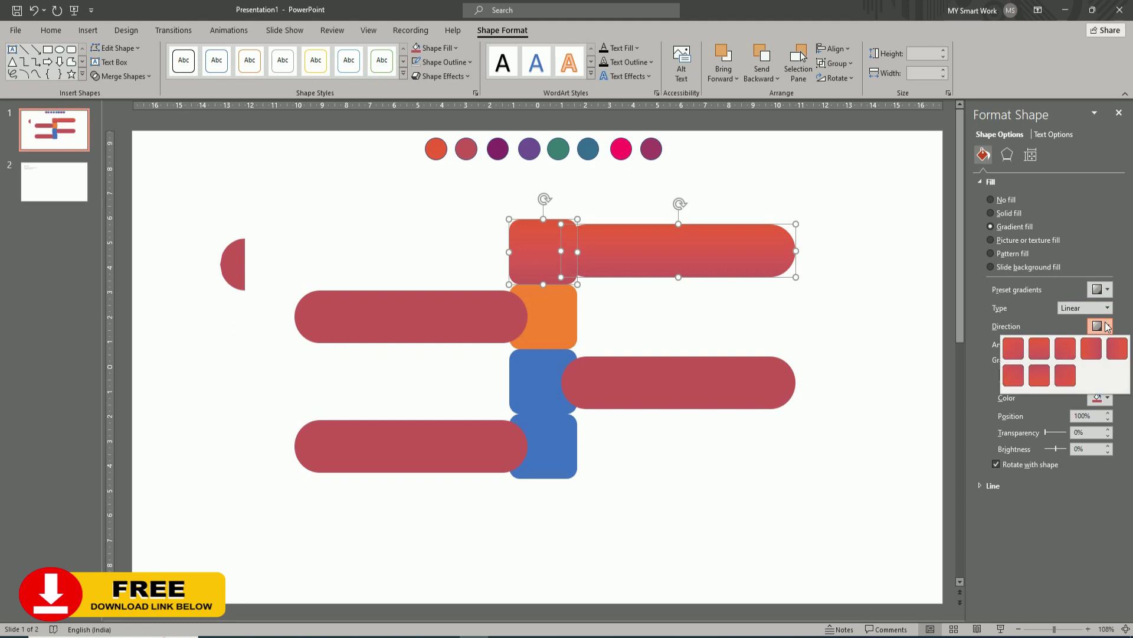
{"action": "left_click", "coordinate": [1097, 348]}
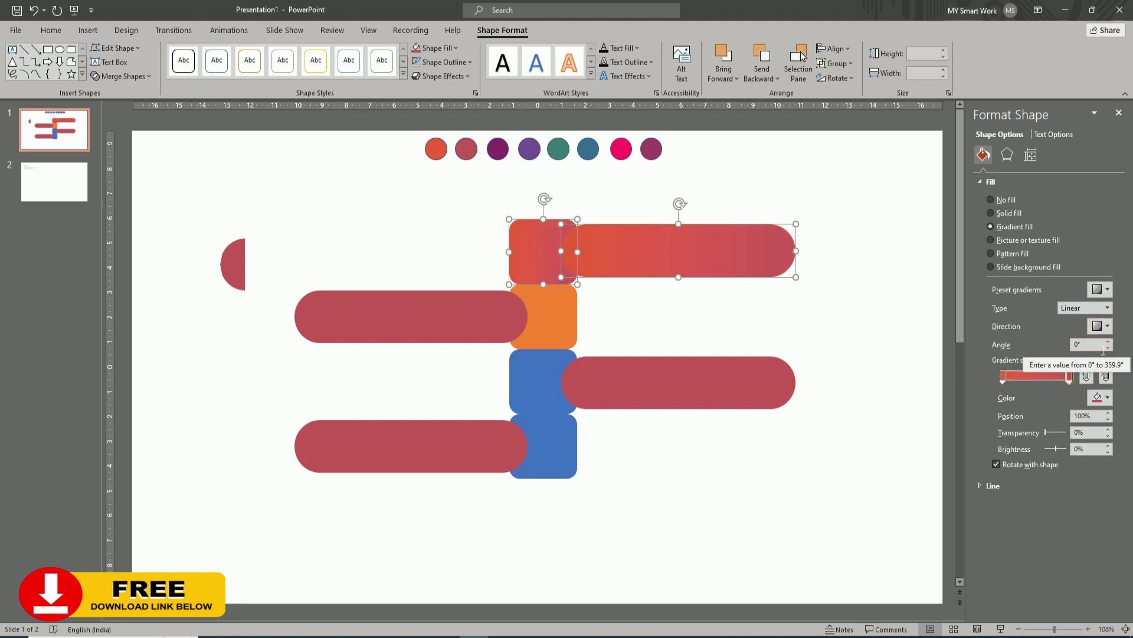
{"action": "left_click", "coordinate": [1108, 326]}
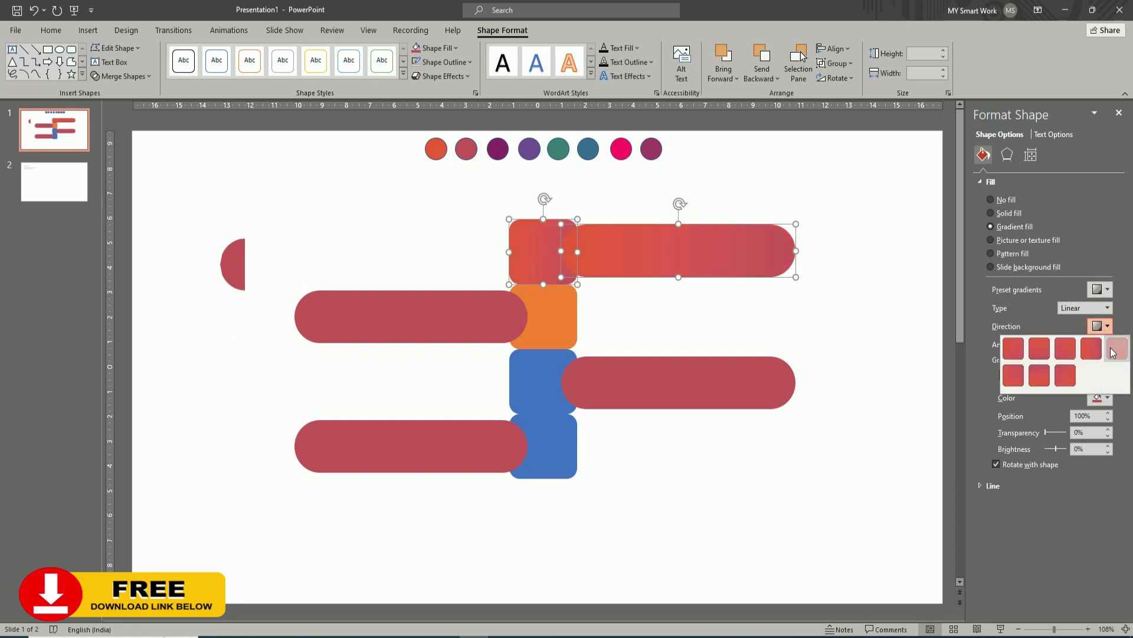
{"action": "left_click", "coordinate": [1106, 350]}
{"action": "left_click", "coordinate": [886, 399]}
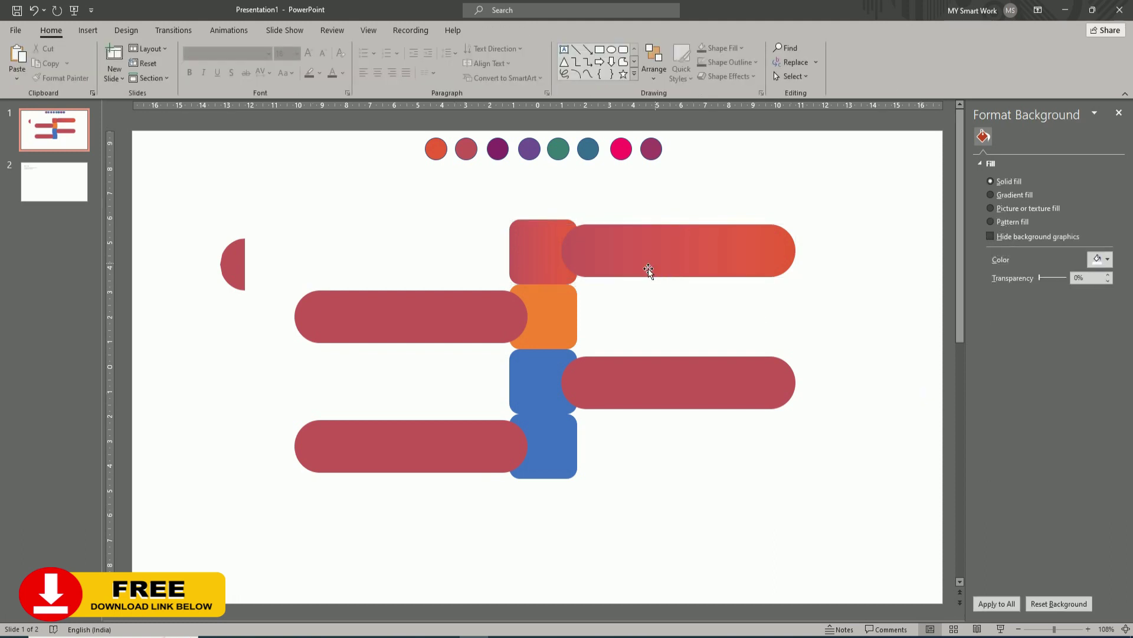
- Send all four side bars to the back so their inner ends sit behind the squares
{"action": "left_click", "coordinate": [600, 253]}
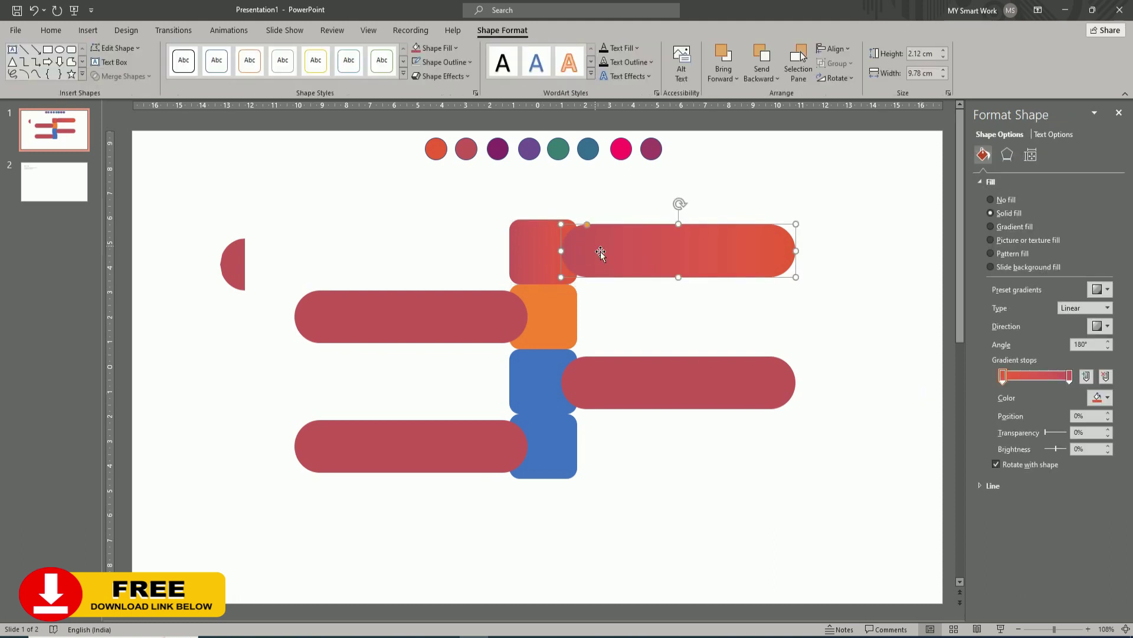
{"action": "left_click", "coordinate": [626, 372], "text": "shift"}
{"action": "left_click", "coordinate": [413, 448], "text": "shift"}
{"action": "left_click", "coordinate": [485, 330], "text": "shift"}
{"action": "right_click", "coordinate": [475, 321]}
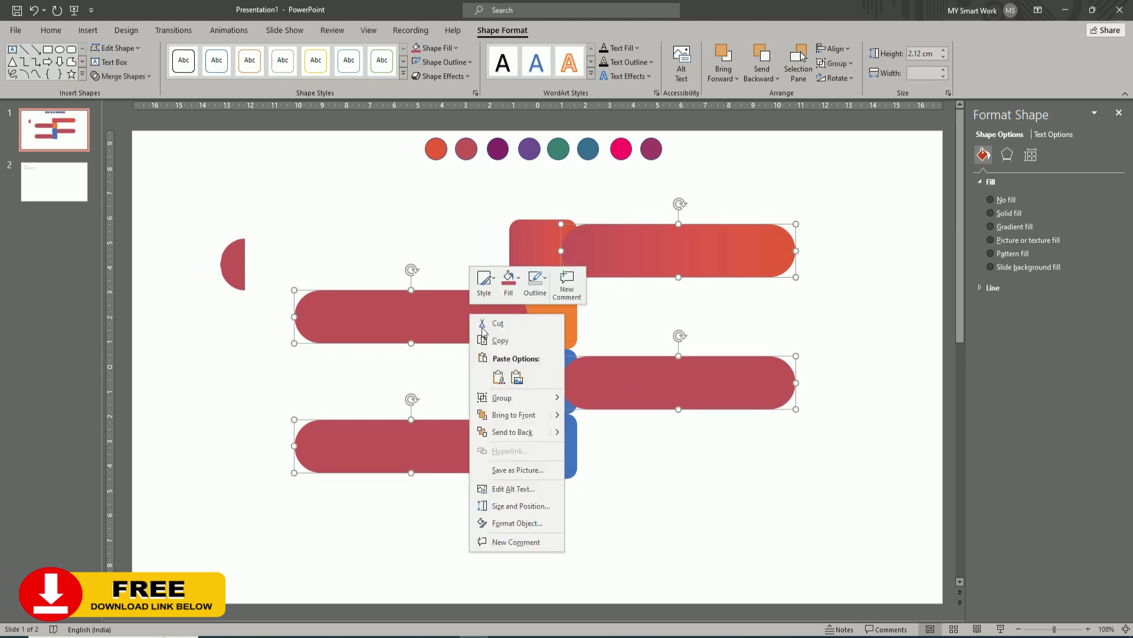
{"action": "left_click", "coordinate": [513, 432]}
{"action": "left_click", "coordinate": [696, 466]}
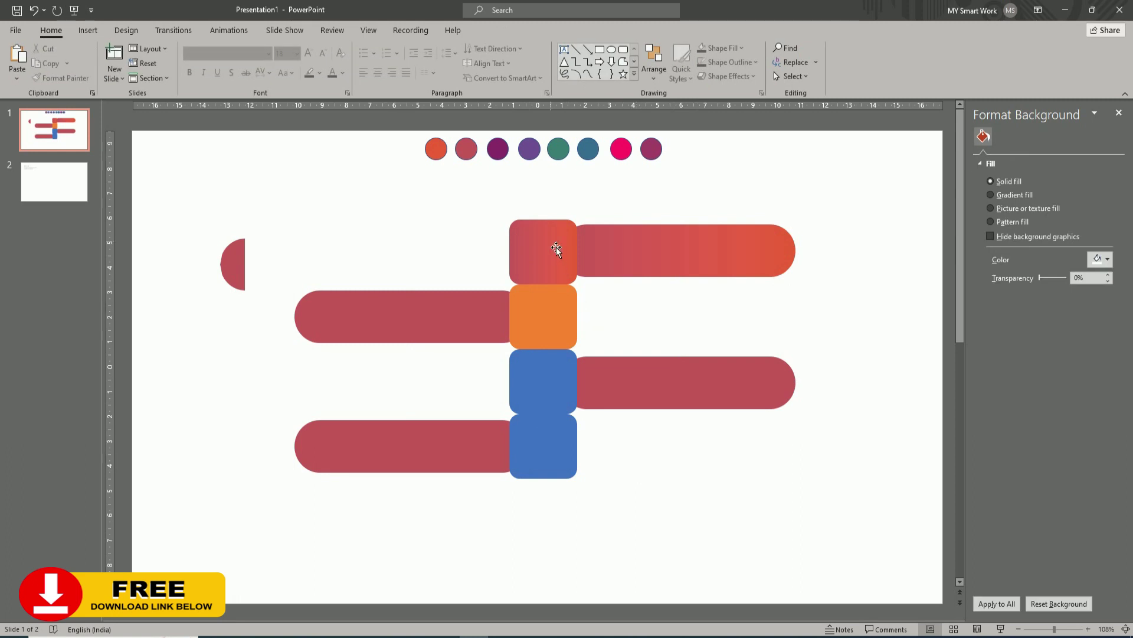
- Copy the loose half-circle, flip the copy horizontally and fit it onto the outer end of the top right bar
{"action": "left_click", "coordinate": [242, 263]}
{"action": "left_click_drag", "start_coordinate": [242, 263], "coordinate": [825, 220]}
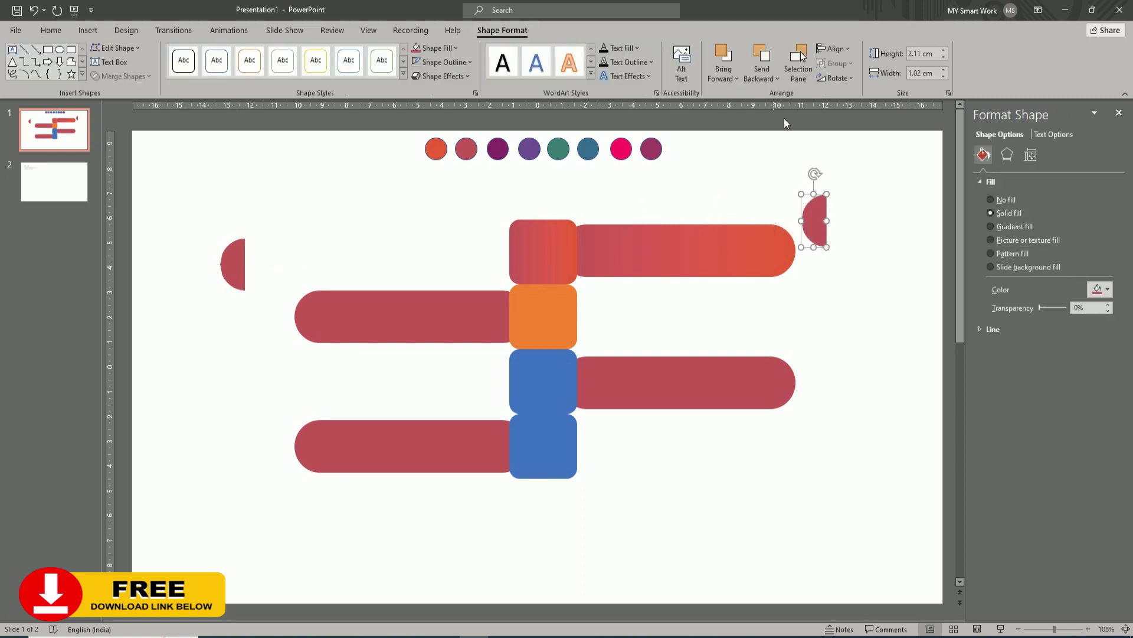
{"action": "left_click", "coordinate": [834, 78]}
{"action": "left_click", "coordinate": [849, 147]}
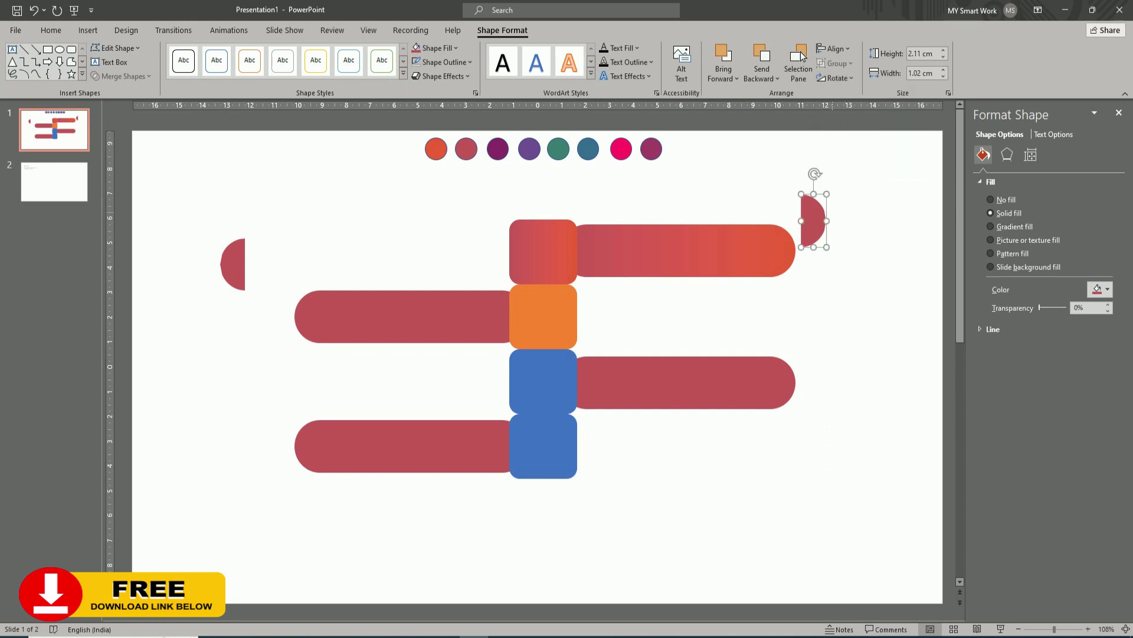
{"action": "left_click_drag", "start_coordinate": [812, 237], "coordinate": [792, 255]}
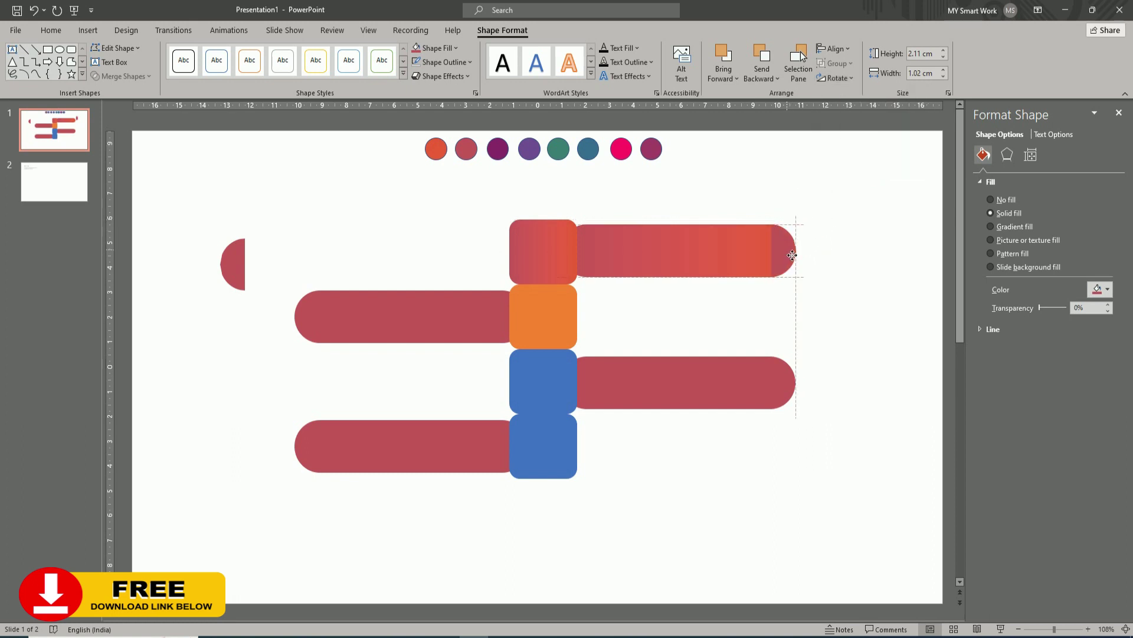
{"action": "left_click", "coordinate": [829, 261]}
- Recolour the half-circle cap on the top right bar with a crimson sampled by the eyedropper
{"action": "left_click", "coordinate": [717, 257]}
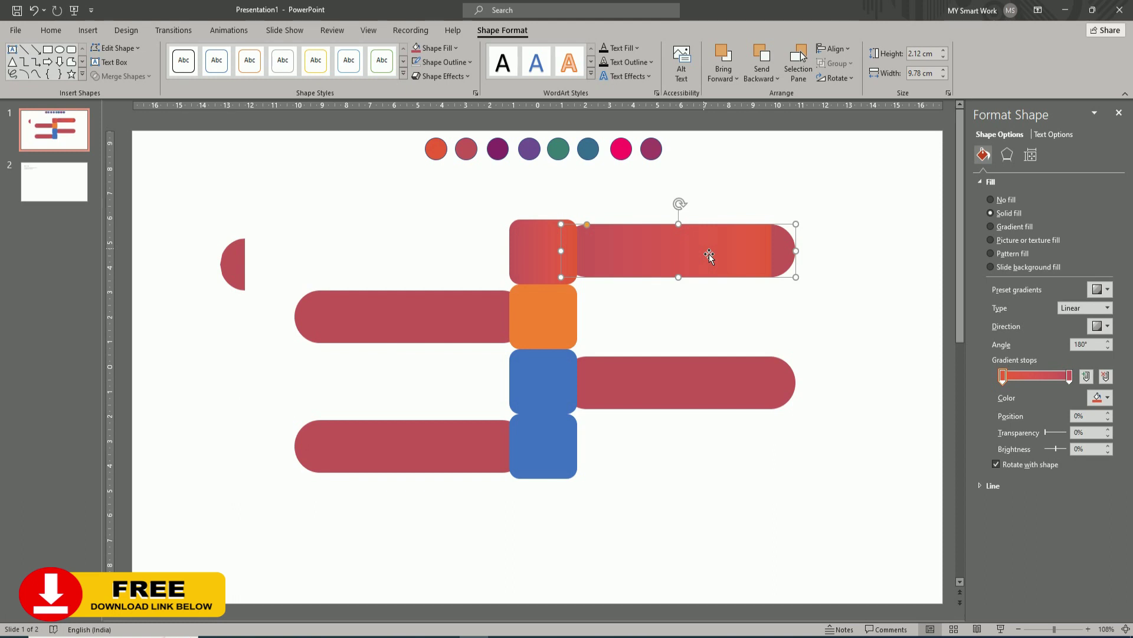
{"action": "left_click", "coordinate": [788, 260]}
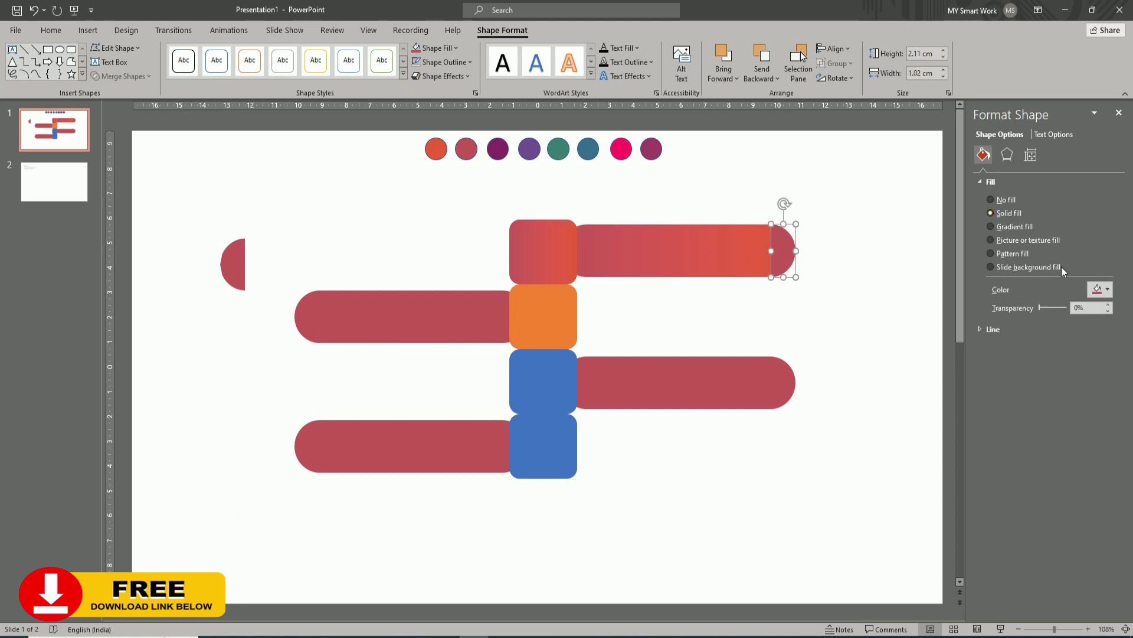
{"action": "left_click", "coordinate": [1101, 289]}
{"action": "left_click", "coordinate": [1057, 471]}
{"action": "left_click", "coordinate": [832, 341]}
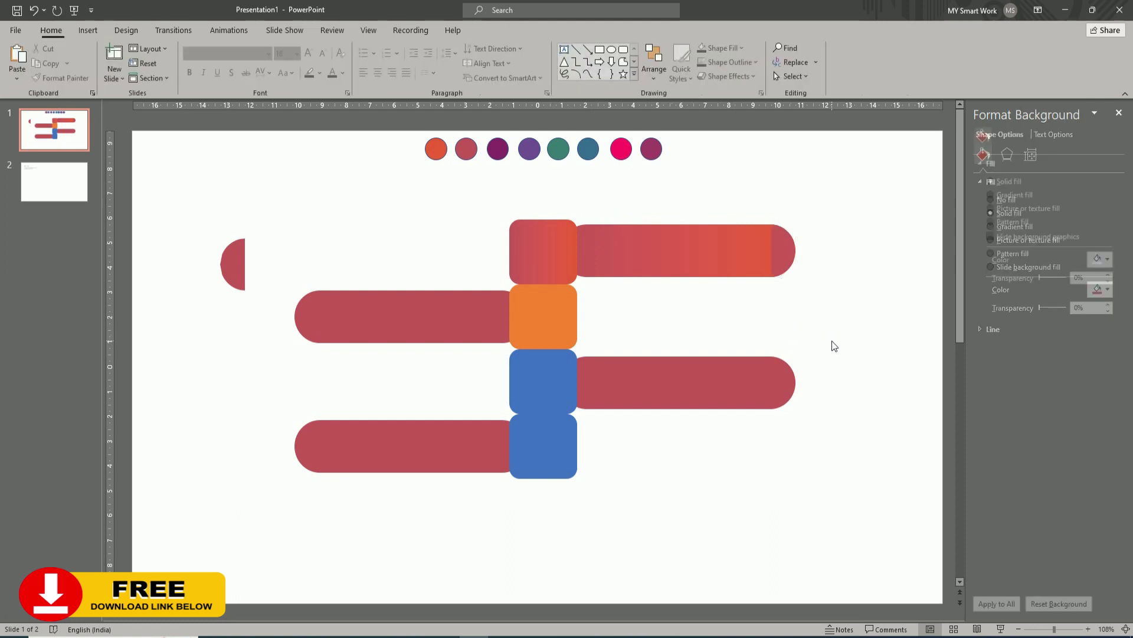
- Place half-circle caps on the outer ends of the lower right bar and both left bars, reusing the existing right- and left-facing caps
{"action": "left_click", "coordinate": [789, 262]}
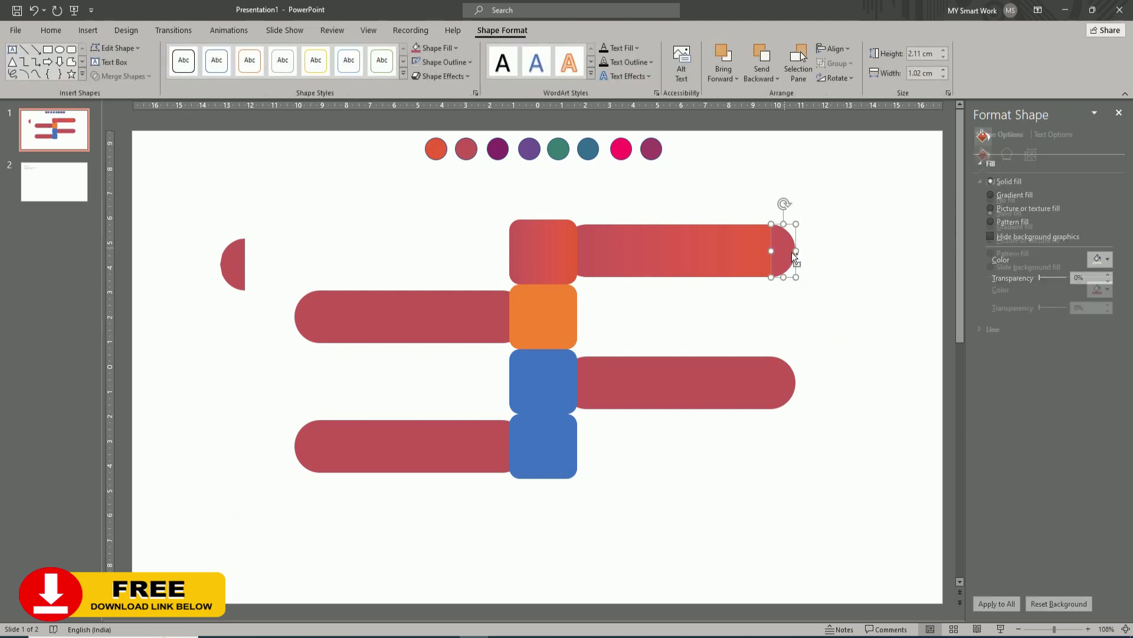
{"action": "left_click_drag", "start_coordinate": [791, 252], "coordinate": [787, 383]}
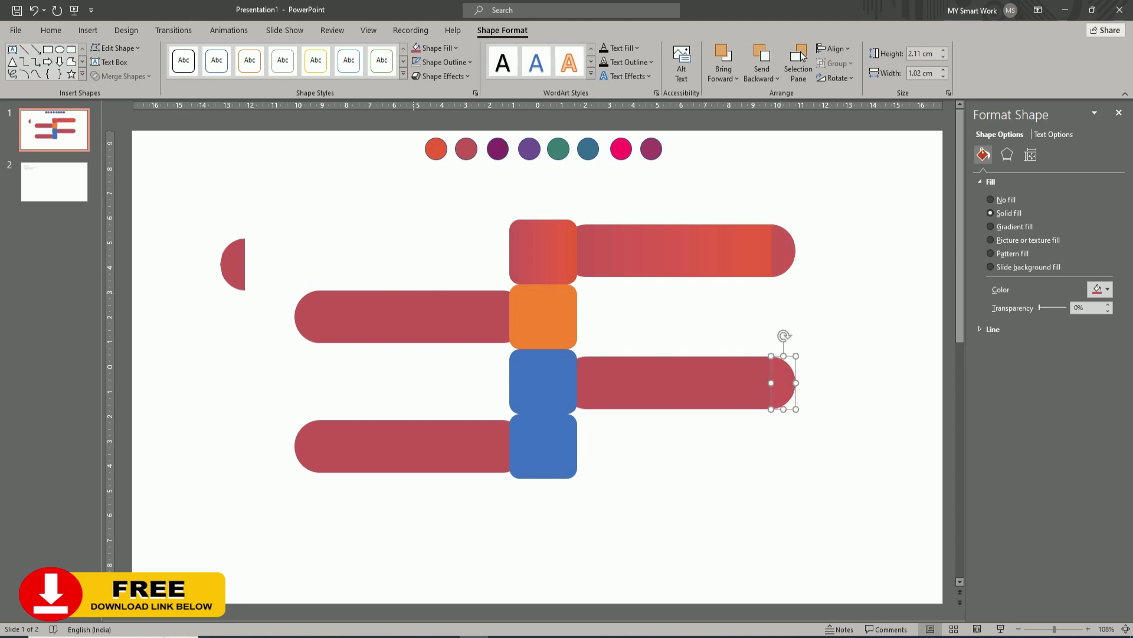
{"action": "left_click", "coordinate": [233, 264]}
{"action": "left_click_drag", "start_coordinate": [233, 263], "coordinate": [310, 450]}
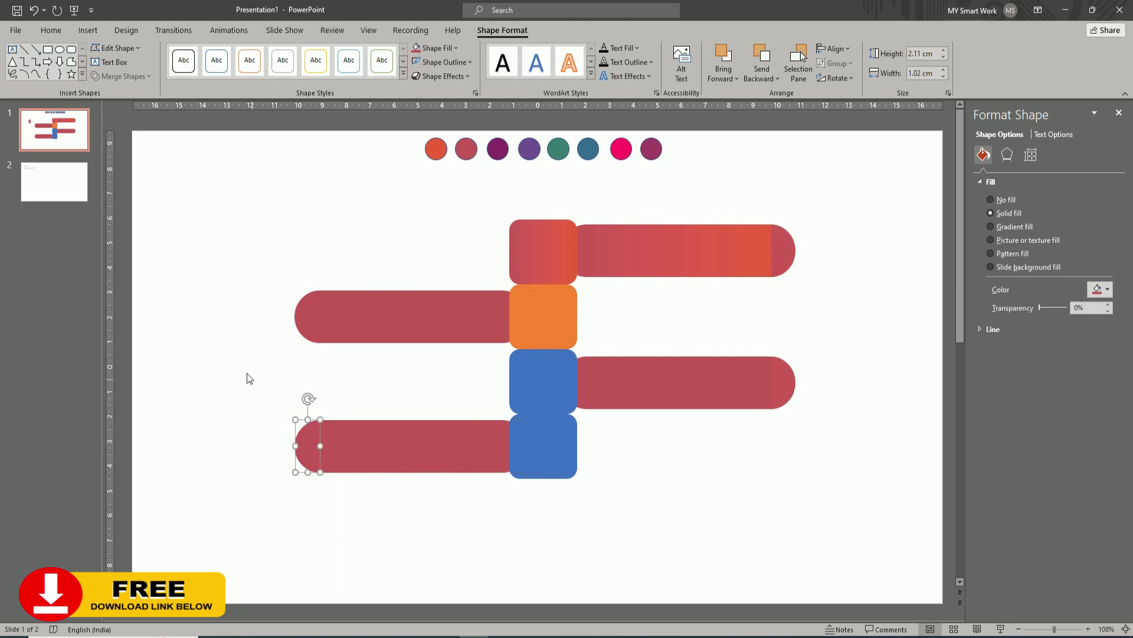
{"action": "left_click", "coordinate": [243, 363]}
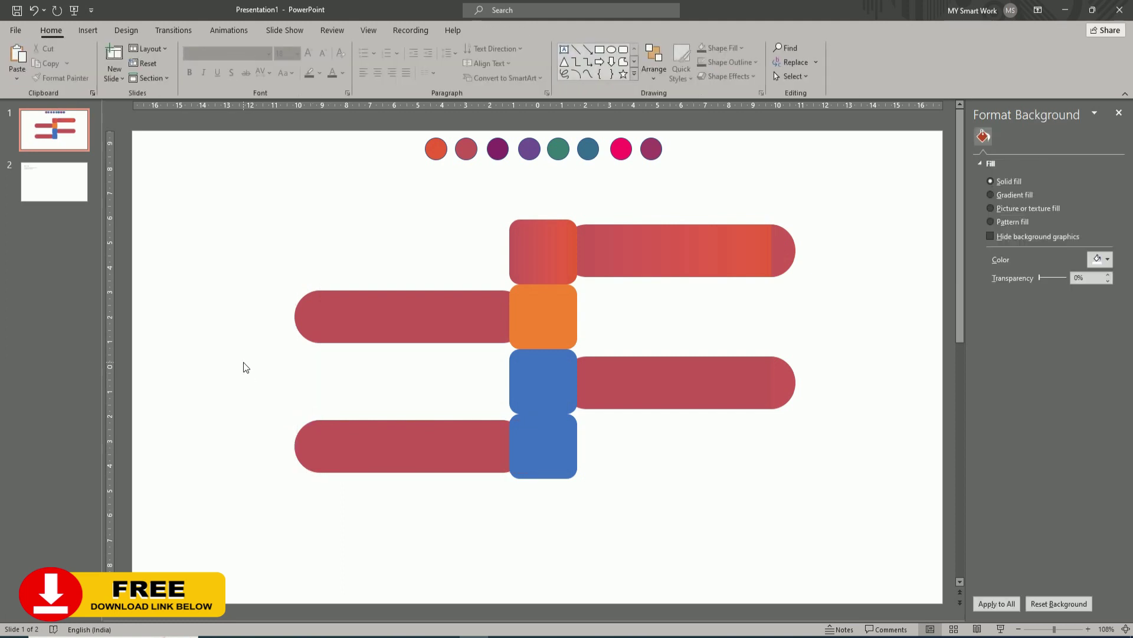
- Apply a gradient fill to the second square and its left bar, sampling the dark purple palette circle for the first stop
{"action": "left_click", "coordinate": [391, 326]}
{"action": "left_click", "coordinate": [552, 320], "text": "shift"}
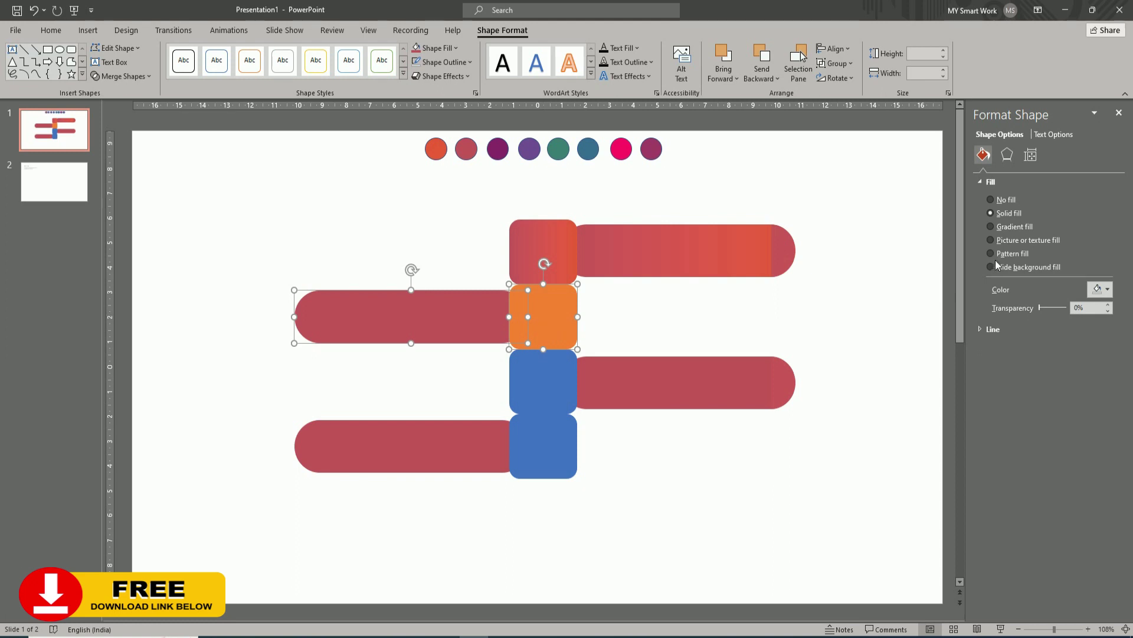
{"action": "left_click", "coordinate": [1011, 227]}
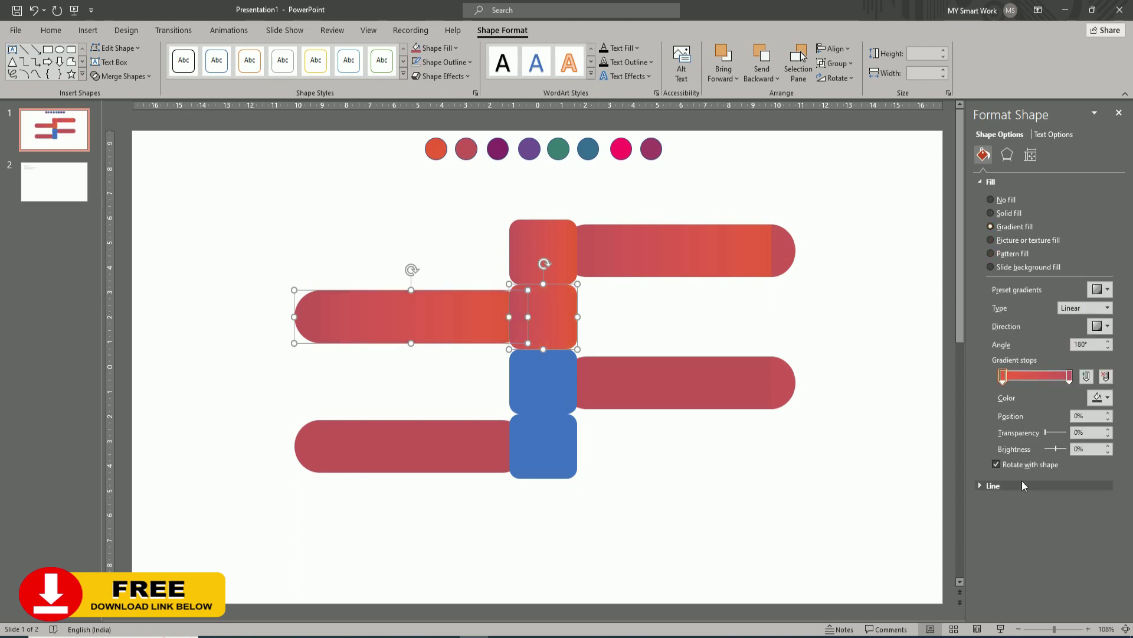
{"action": "left_click", "coordinate": [1101, 397]}
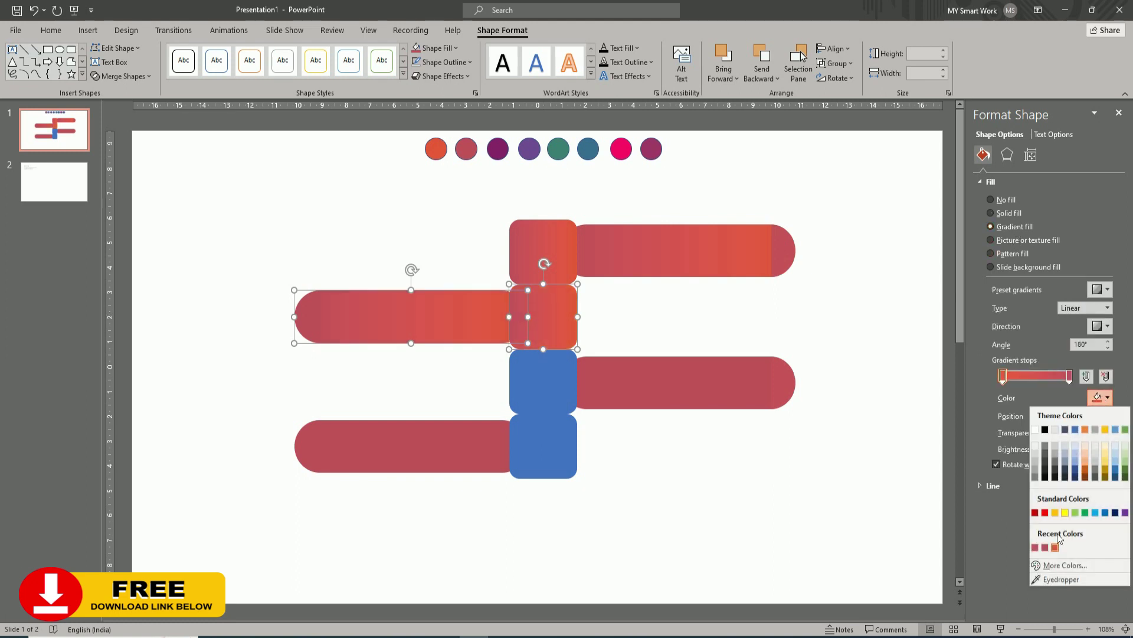
{"action": "left_click", "coordinate": [1050, 580]}
{"action": "left_click", "coordinate": [498, 152]}
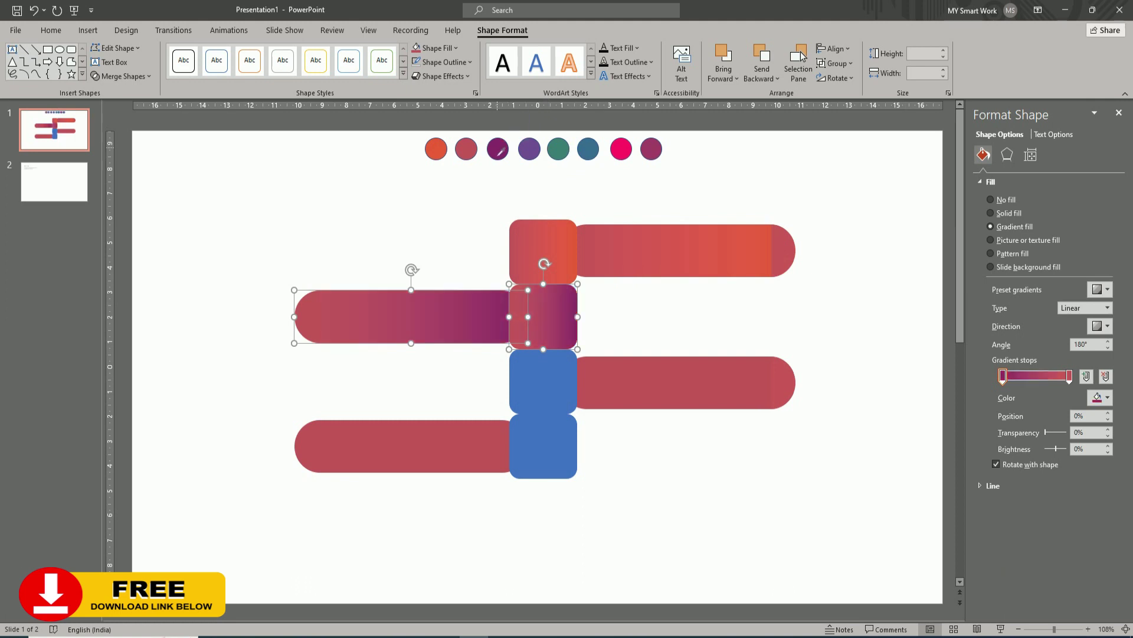
- Set the last gradient stop of the second square and its bar to the violet of the fourth palette circle
{"action": "left_click", "coordinate": [1069, 376]}
{"action": "left_click", "coordinate": [1101, 398]}
{"action": "left_click", "coordinate": [1062, 581]}
{"action": "left_click", "coordinate": [535, 153]}
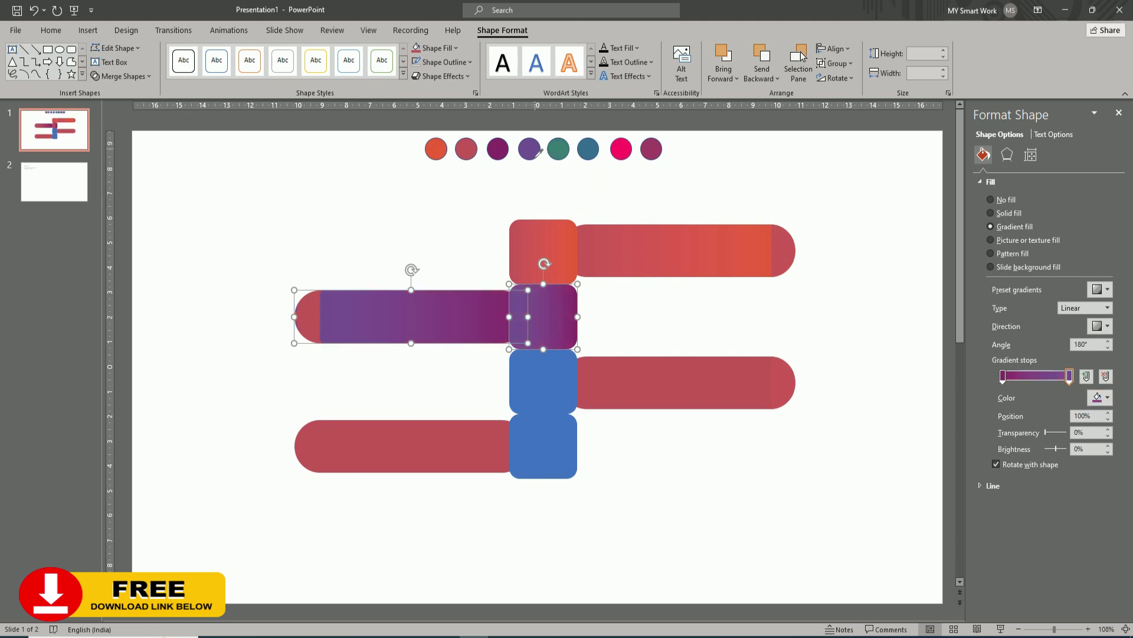
{"action": "left_click", "coordinate": [664, 435]}
- Fill the half-circle cap on the upper left bar with the dark purple sampled from the third palette circle
{"action": "left_click", "coordinate": [320, 317]}
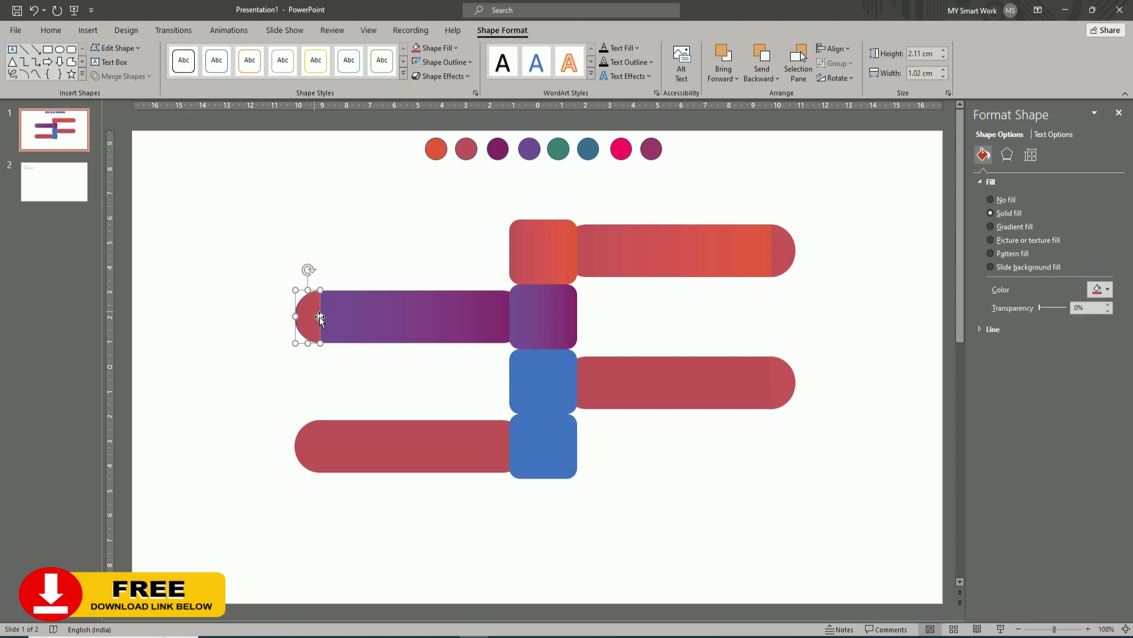
{"action": "left_click", "coordinate": [1102, 289]}
{"action": "left_click", "coordinate": [1057, 472]}
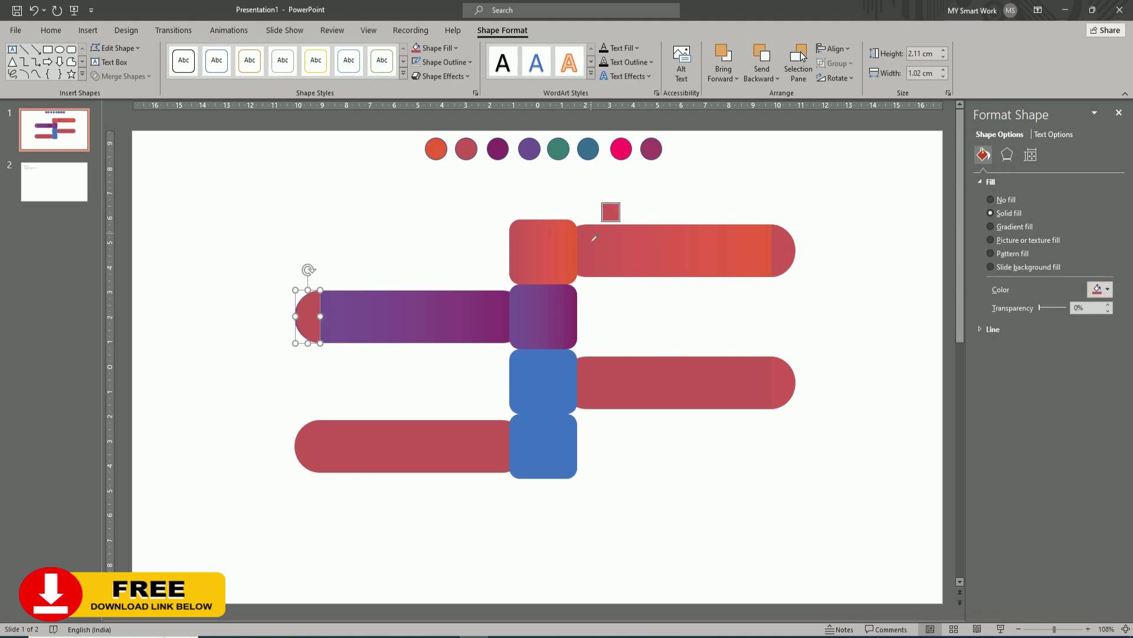
{"action": "left_click", "coordinate": [497, 151]}
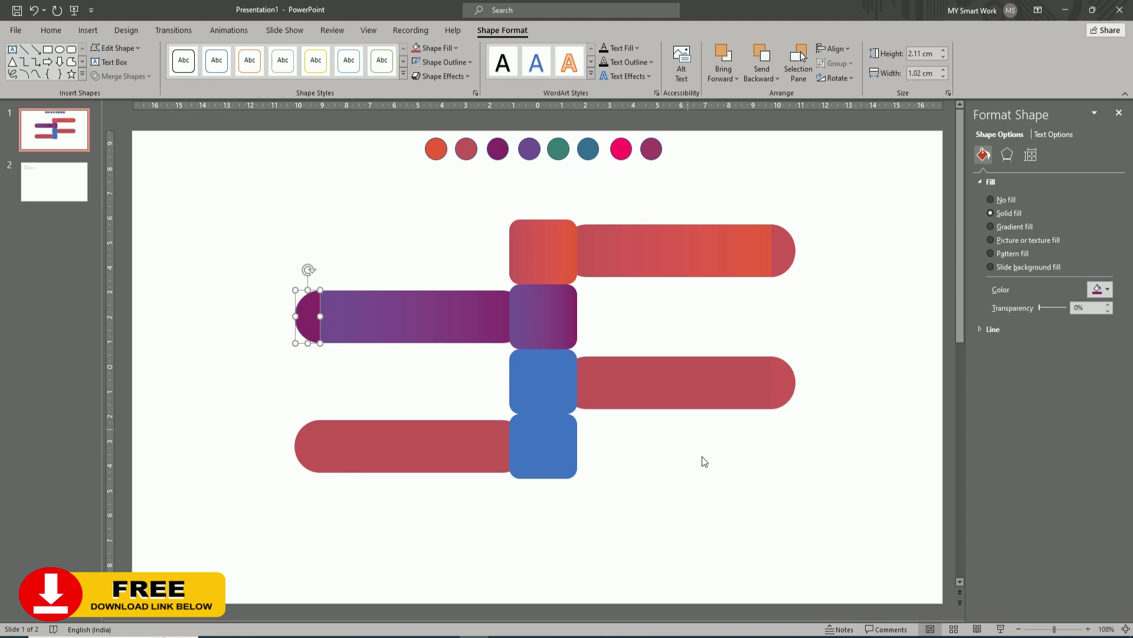
{"action": "left_click", "coordinate": [703, 459]}
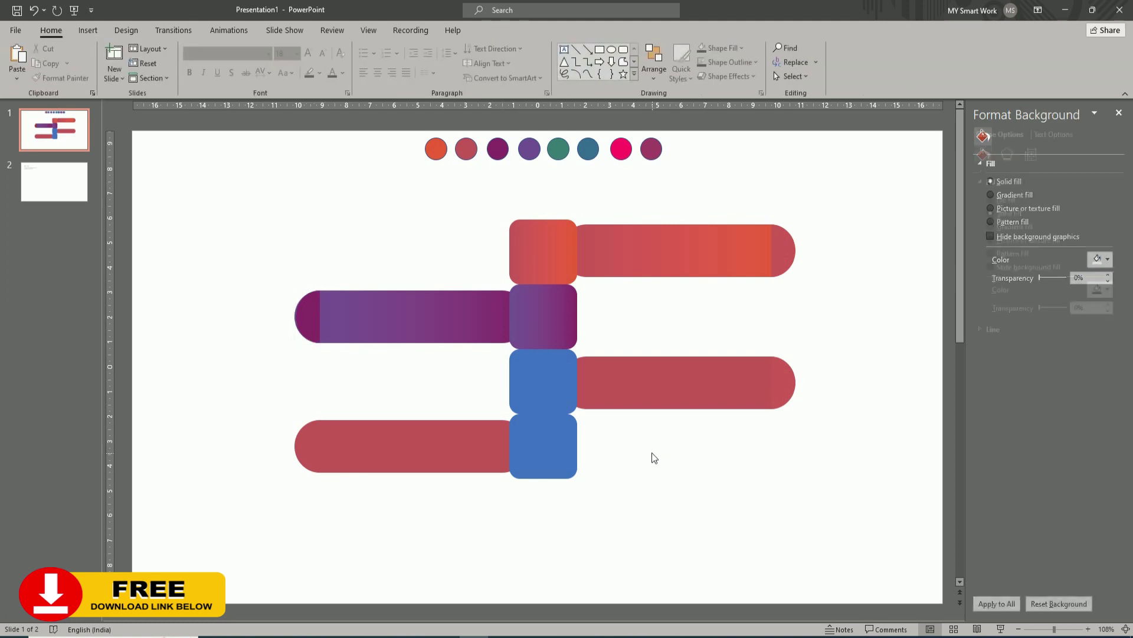
- Fill the third square and its right bar with the solid green sampled from the fifth palette circle
{"action": "left_click", "coordinate": [544, 388]}
{"action": "left_click", "coordinate": [700, 387], "text": "shift"}
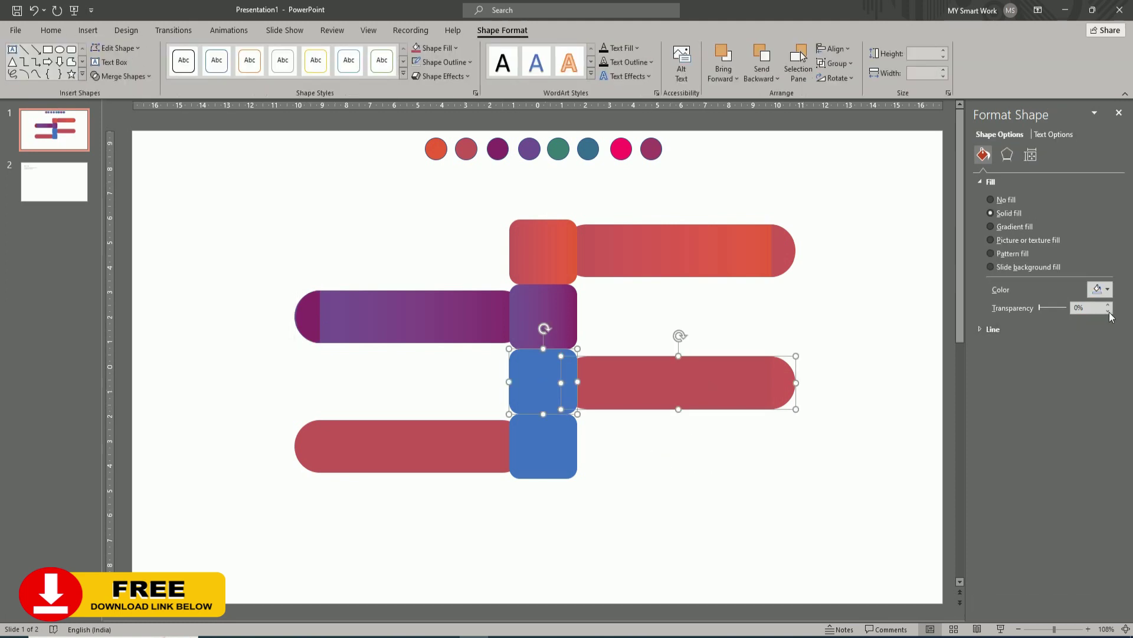
{"action": "left_click", "coordinate": [1108, 289]}
{"action": "left_click", "coordinate": [1045, 471]}
{"action": "left_click", "coordinate": [563, 154]}
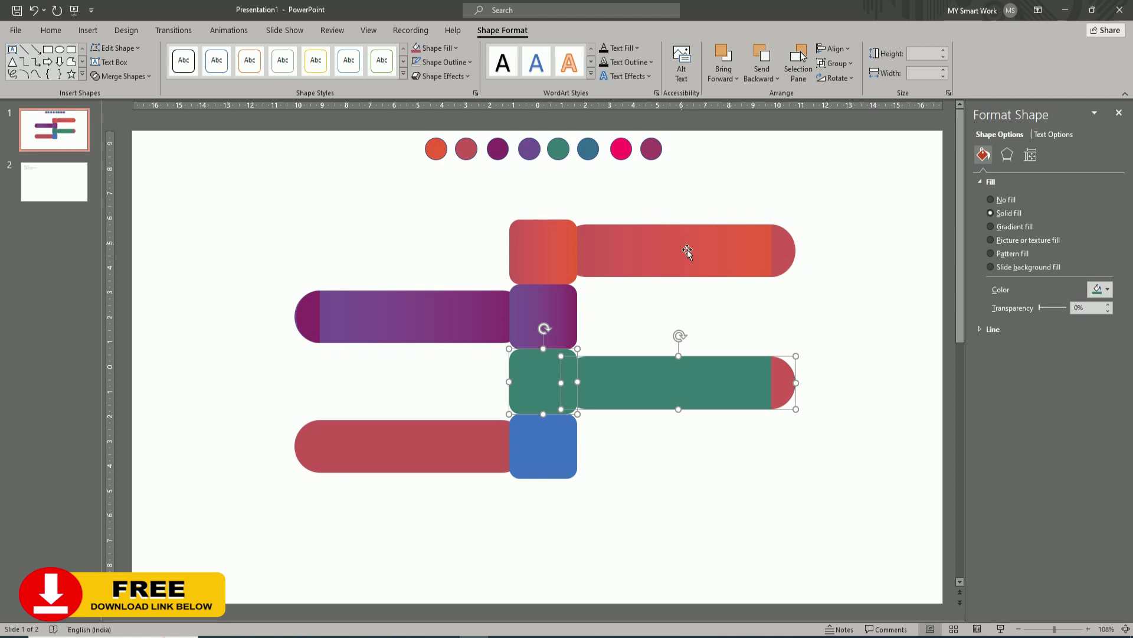
- Apply a gradient fill to the third square and its right bar, sampling the blue sixth palette circle for the first stop
{"action": "left_click", "coordinate": [995, 228]}
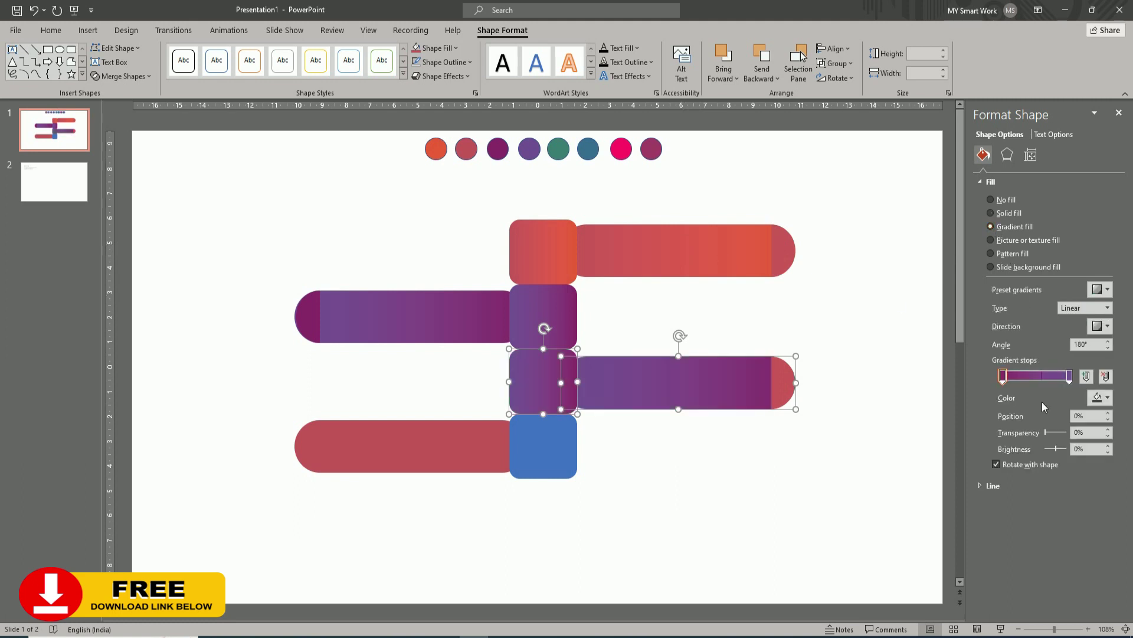
{"action": "left_click", "coordinate": [1101, 397]}
{"action": "left_click", "coordinate": [1061, 579]}
{"action": "left_click", "coordinate": [592, 153]}
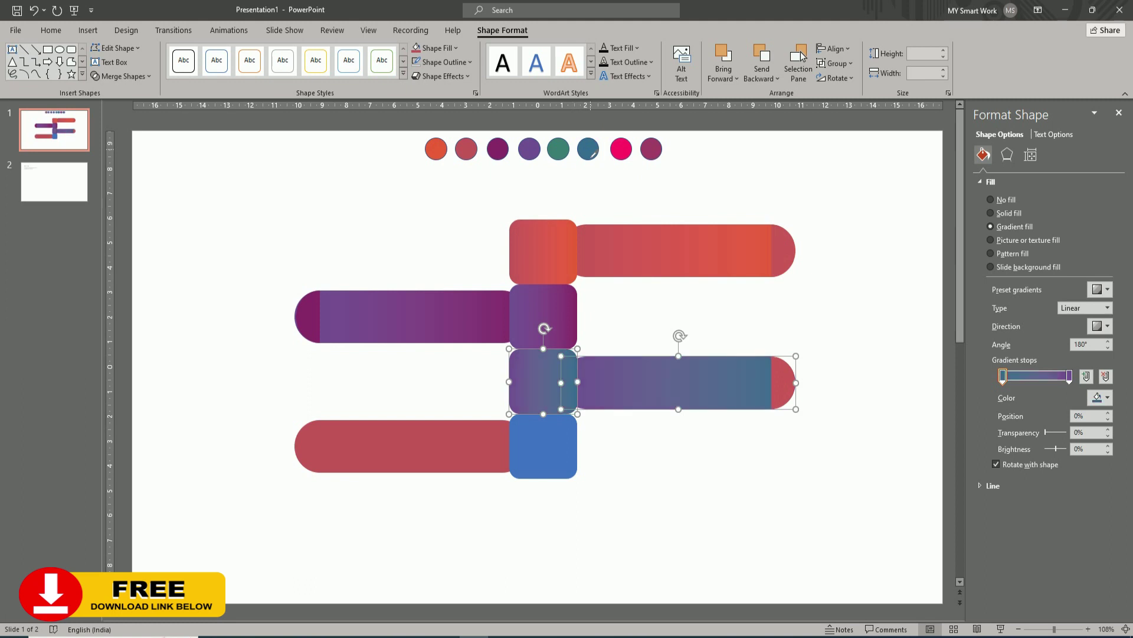
- Change the first gradient stop of the third square and its bar to the green of the fifth palette circle
{"action": "left_click", "coordinate": [1097, 398]}
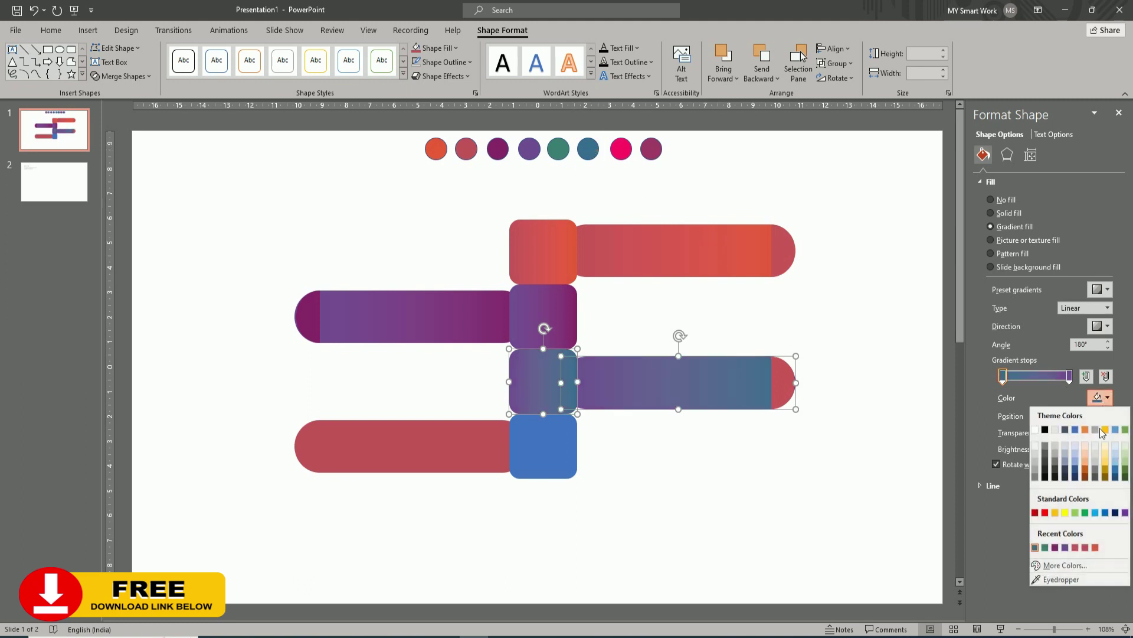
{"action": "left_click", "coordinate": [1051, 580]}
{"action": "left_click", "coordinate": [559, 153]}
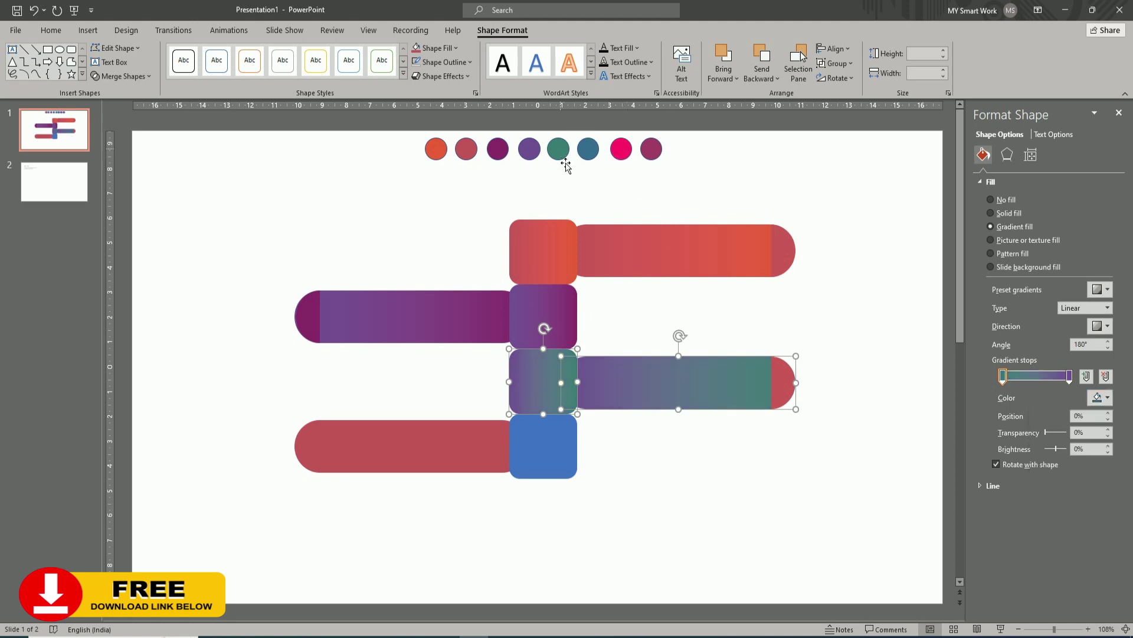
- Set the last gradient stop of the third square and its bar to the blue of the sixth palette circle
{"action": "left_click", "coordinate": [1069, 377]}
{"action": "left_click", "coordinate": [1100, 397]}
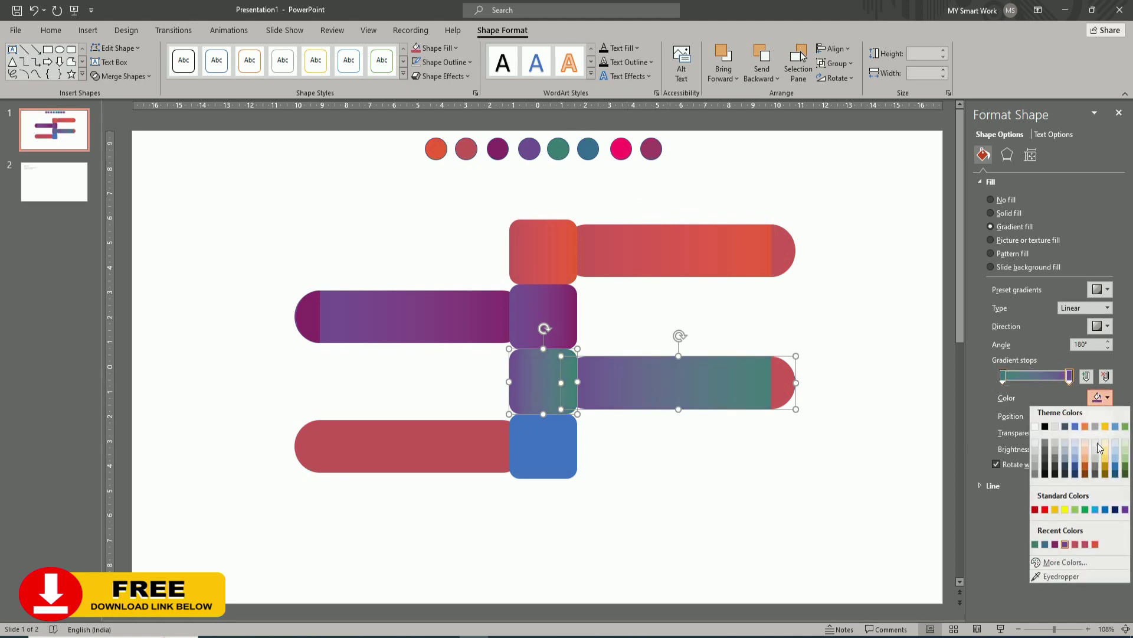
{"action": "left_click", "coordinate": [1051, 580]}
{"action": "left_click", "coordinate": [589, 152]}
{"action": "left_click", "coordinate": [714, 458]}
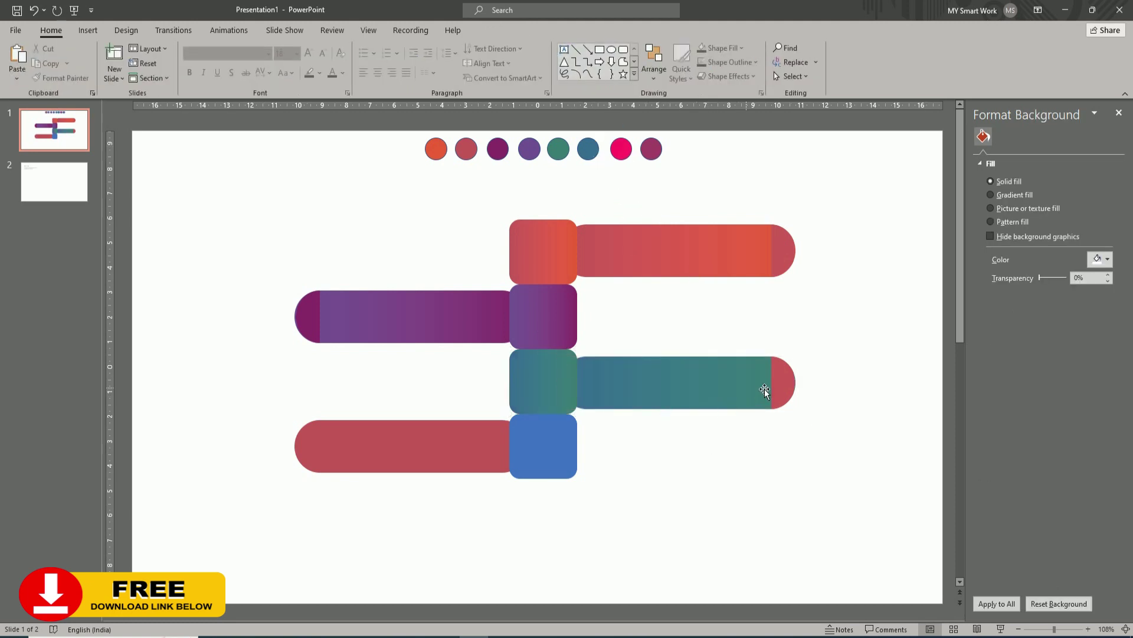
- Fill the half-circle cap on the lower right bar with the blue sampled from that bar's inner end
{"action": "left_click", "coordinate": [781, 386]}
{"action": "left_click", "coordinate": [1108, 294]}
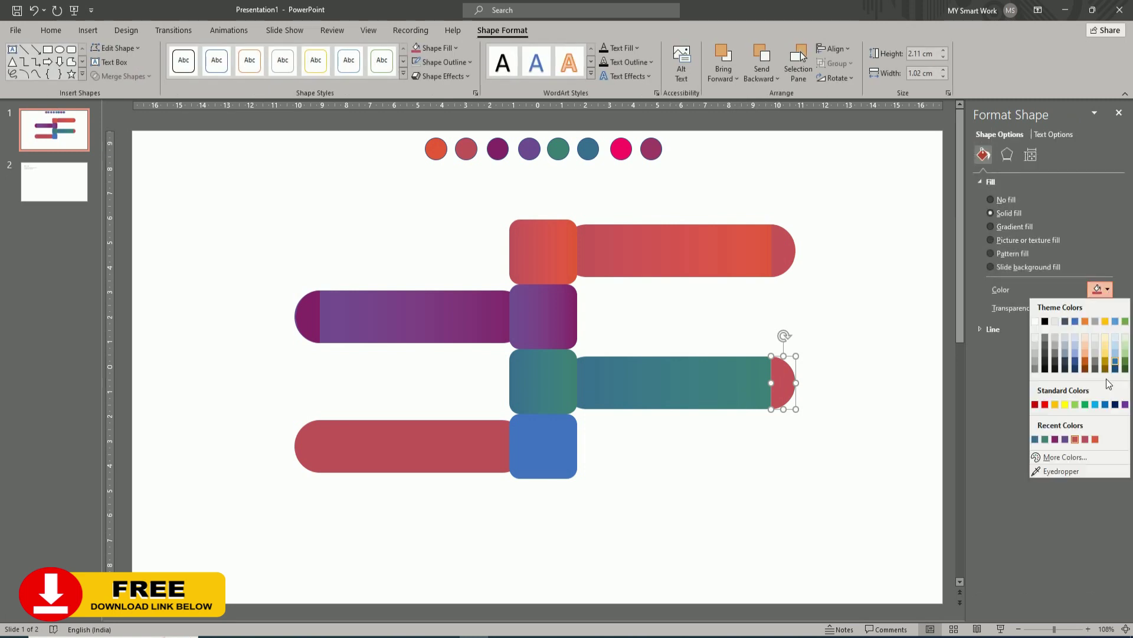
{"action": "left_click", "coordinate": [1070, 474]}
{"action": "left_click", "coordinate": [611, 391]}
{"action": "left_click", "coordinate": [679, 506]}
- Apply a gradient fill to the fourth square and its left bar, sampling the pink seventh palette circle for the first stop
{"action": "left_click", "coordinate": [488, 454]}
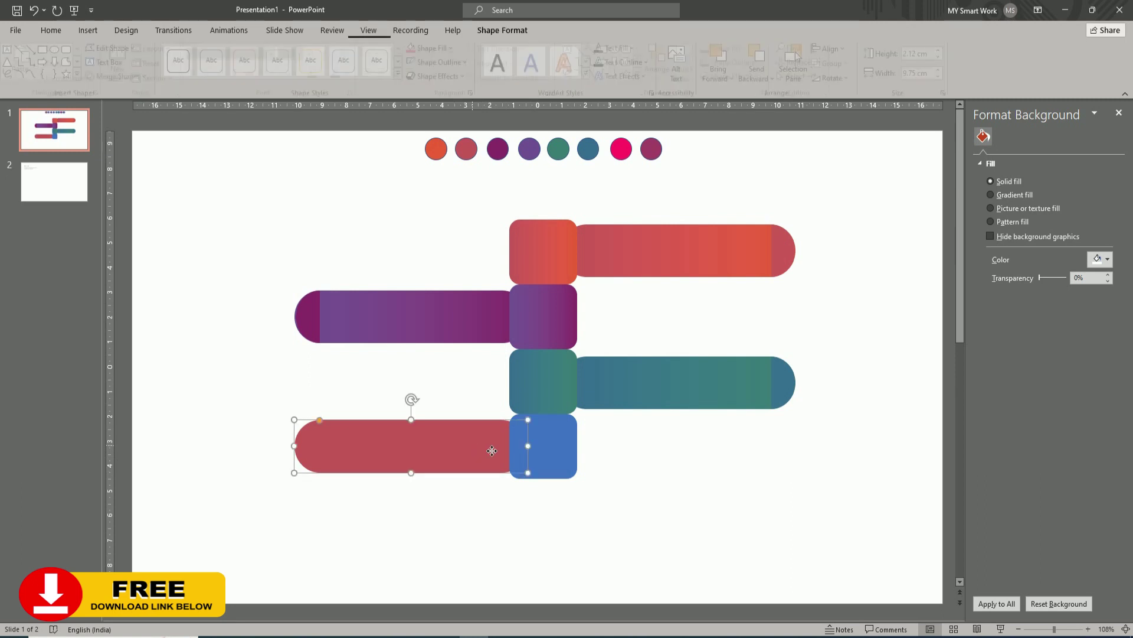
{"action": "left_click", "coordinate": [552, 456], "text": "shift"}
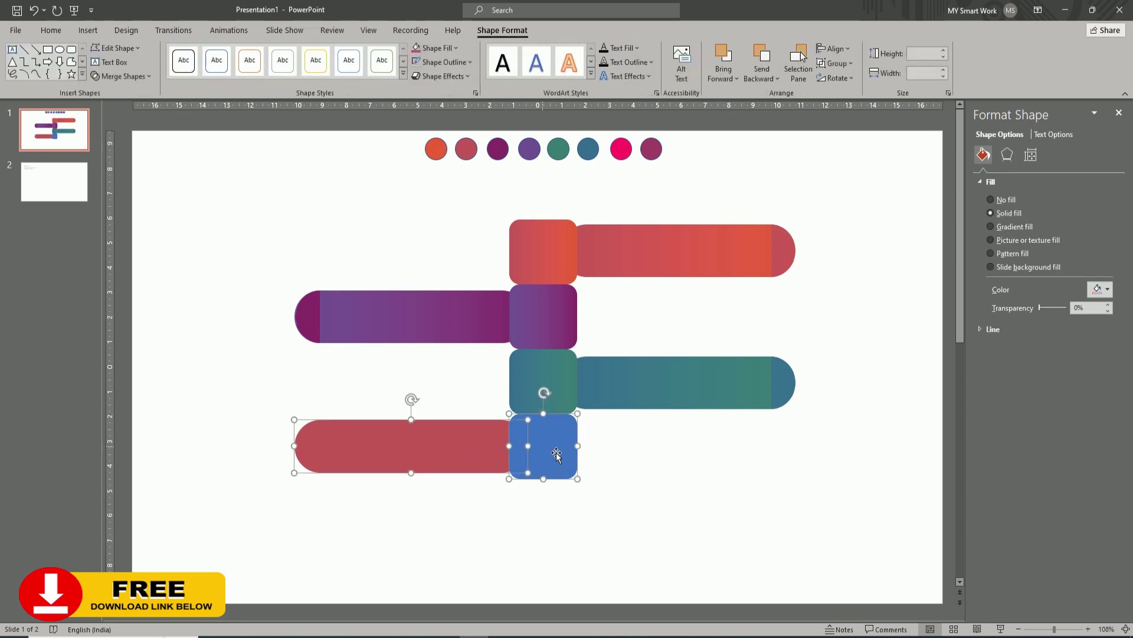
{"action": "left_click", "coordinate": [1012, 230]}
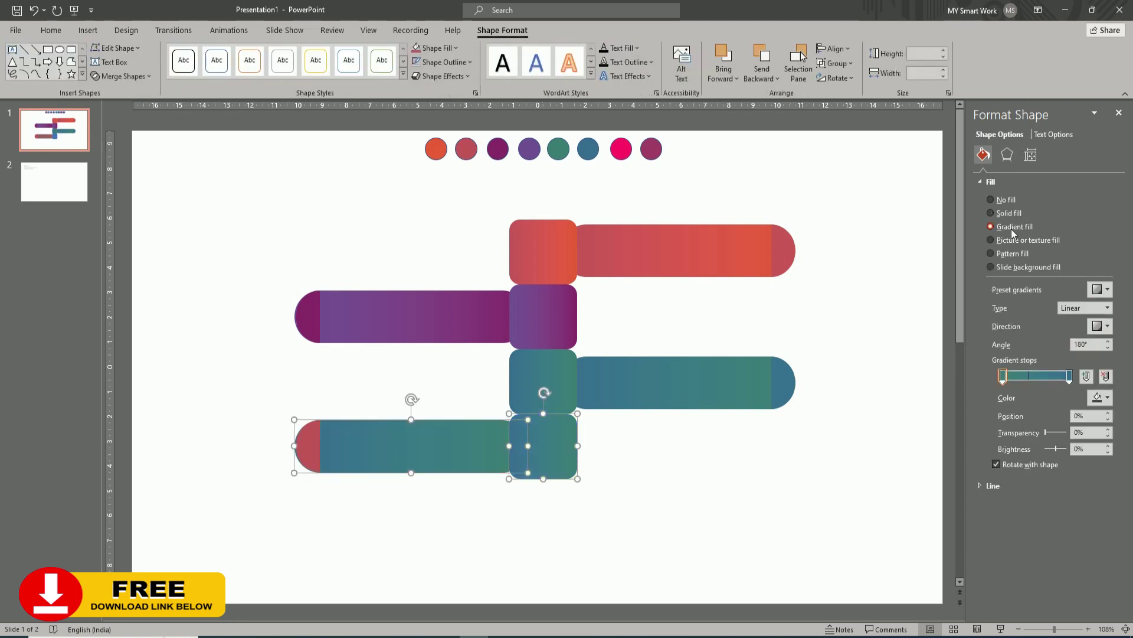
{"action": "left_click", "coordinate": [1110, 401]}
{"action": "left_click", "coordinate": [1057, 579]}
{"action": "left_click", "coordinate": [624, 157]}
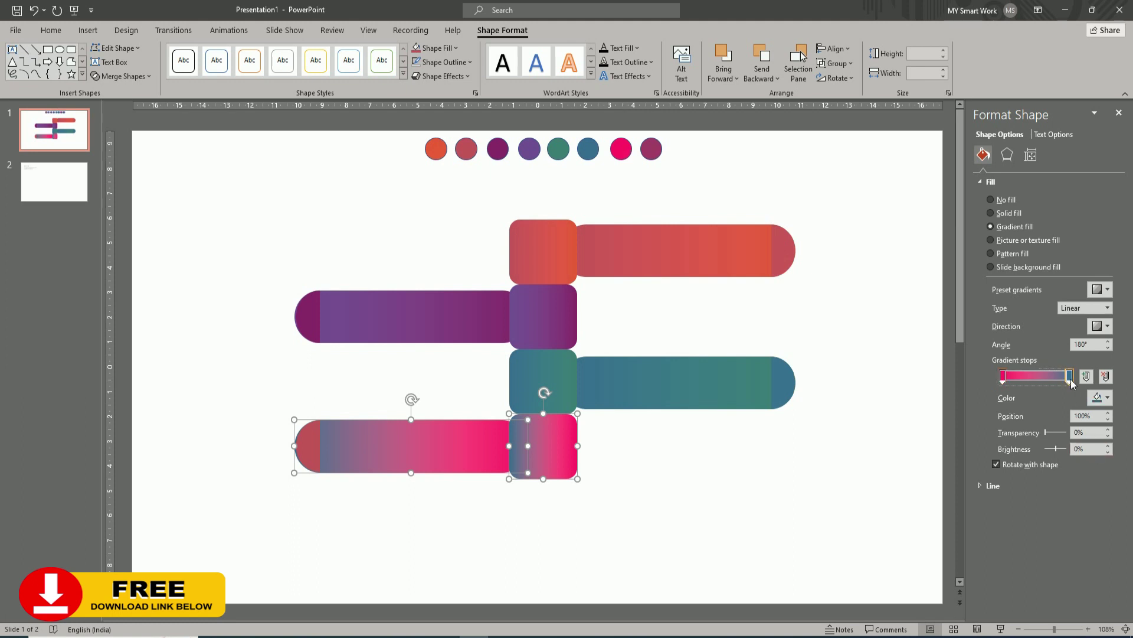
- Set the last gradient stop of the fourth square and its bar to the plum of the eighth palette circle
{"action": "left_click", "coordinate": [1108, 397]}
{"action": "left_click", "coordinate": [1056, 578]}
{"action": "left_click", "coordinate": [662, 155]}
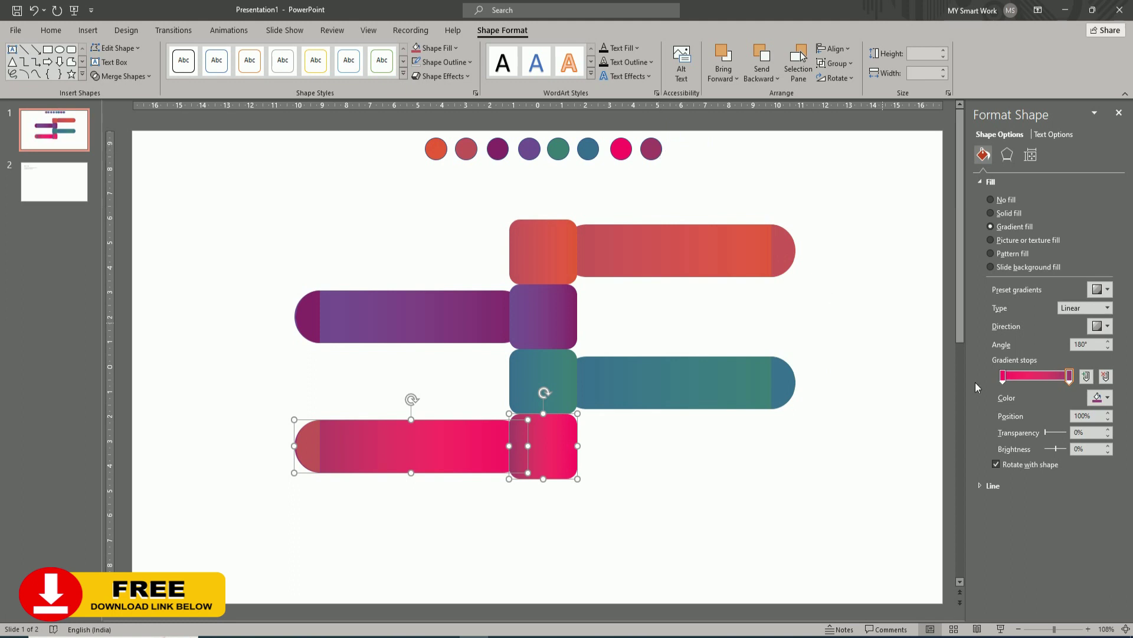
- Change the first gradient stop of the fourth square and its bar to the plum of the eighth palette circle
{"action": "left_click", "coordinate": [1003, 376]}
{"action": "left_click", "coordinate": [1108, 397]}
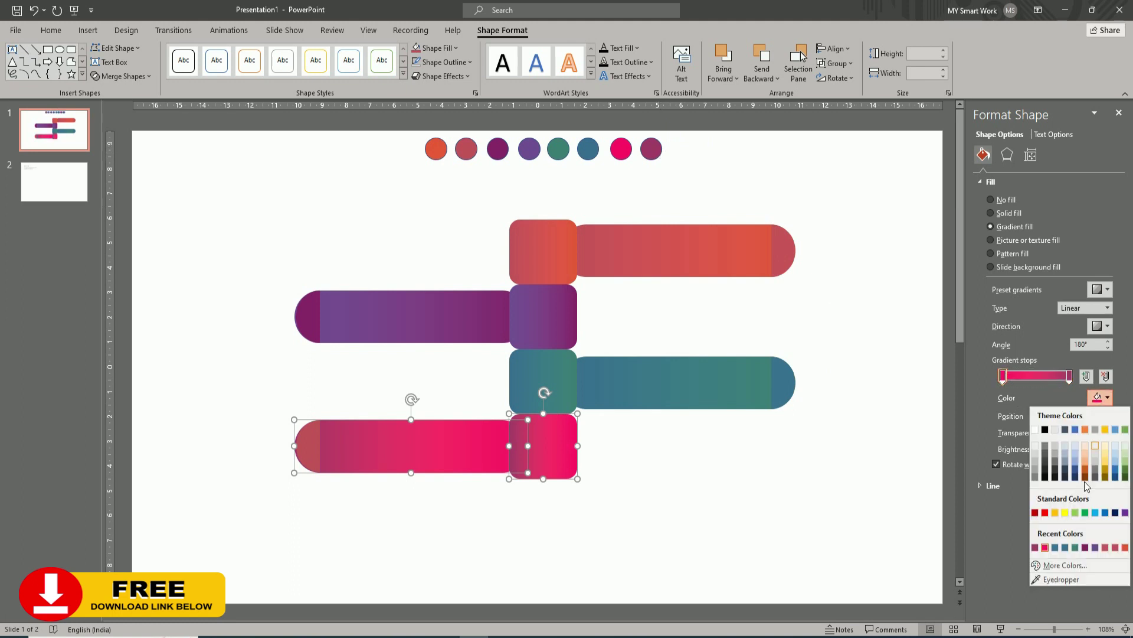
{"action": "left_click", "coordinate": [1056, 578]}
{"action": "left_click", "coordinate": [657, 155]}
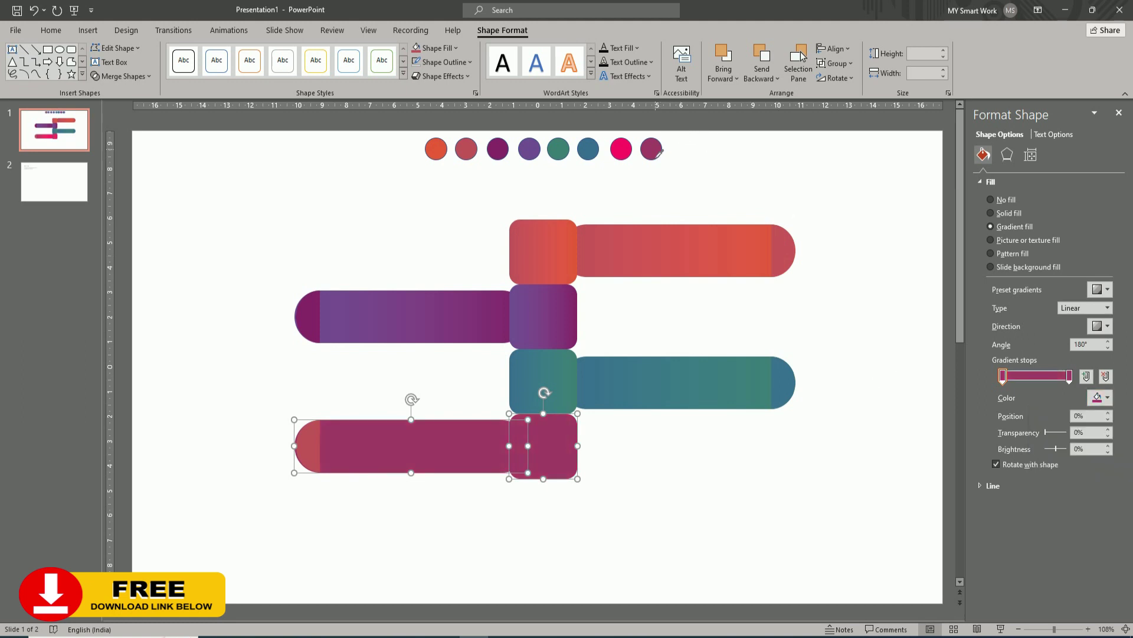
- Set the last gradient stop of the fourth square and its bar to the pink of the seventh palette circle
{"action": "left_click", "coordinate": [1069, 376]}
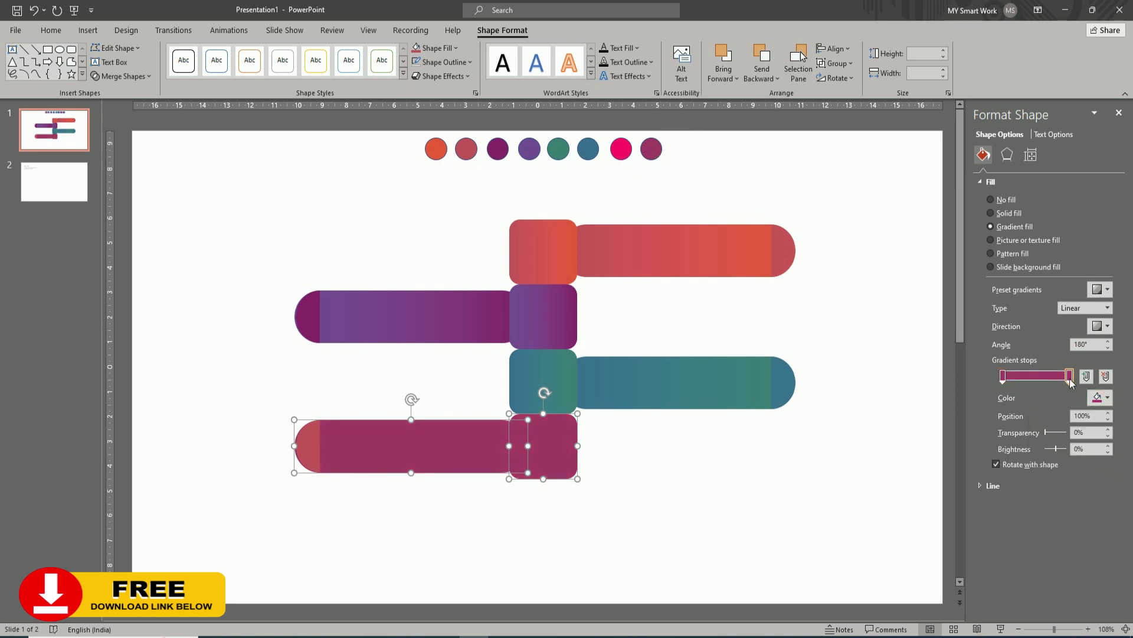
{"action": "left_click", "coordinate": [1101, 397]}
{"action": "left_click", "coordinate": [1063, 579]}
{"action": "left_click", "coordinate": [622, 151]}
{"action": "left_click", "coordinate": [685, 419]}
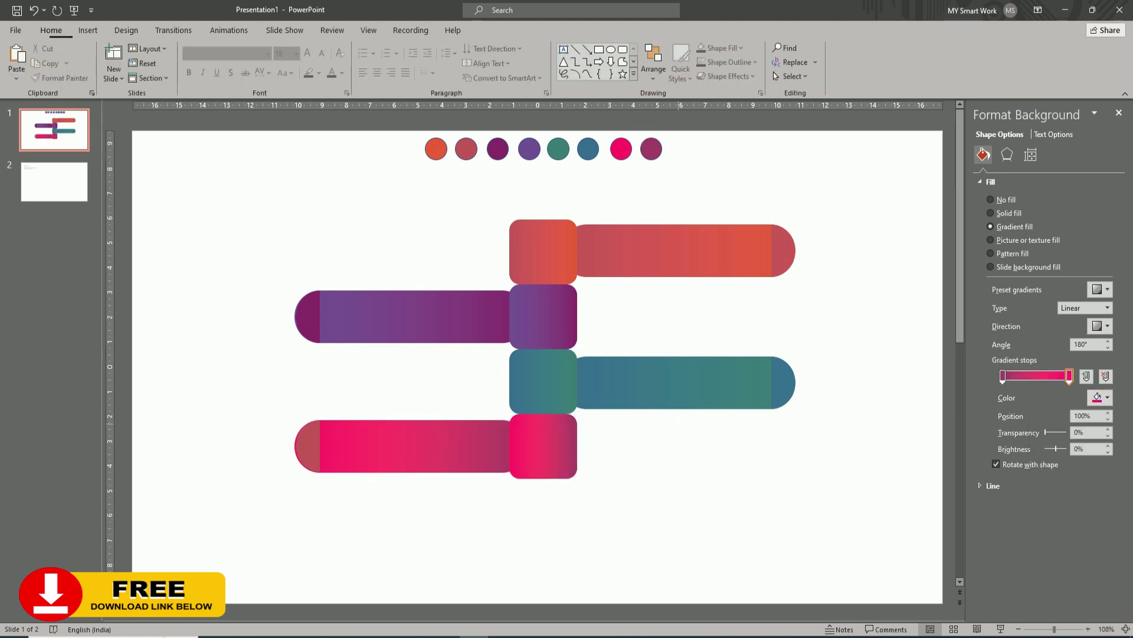
- Nudge the half-circle caps on the lower and upper left bars into line with the outer ends of their bars
{"action": "left_click", "coordinate": [320, 452]}
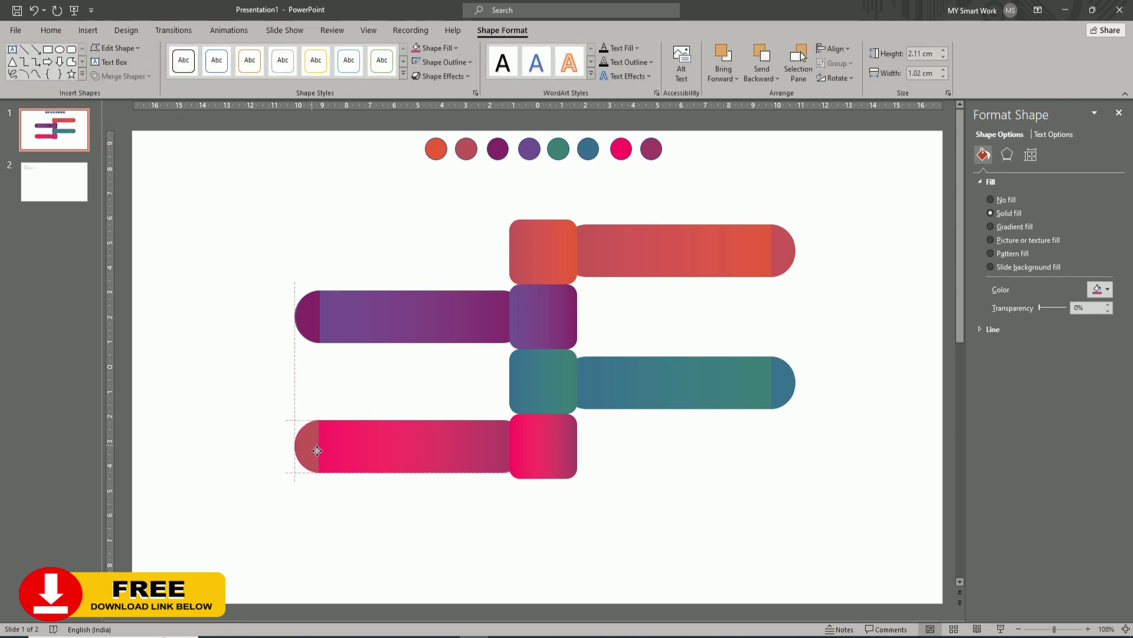
{"action": "left_click", "coordinate": [315, 328]}
{"action": "left_click_drag", "start_coordinate": [312, 325], "coordinate": [313, 326]}
{"action": "left_click", "coordinate": [401, 579]}
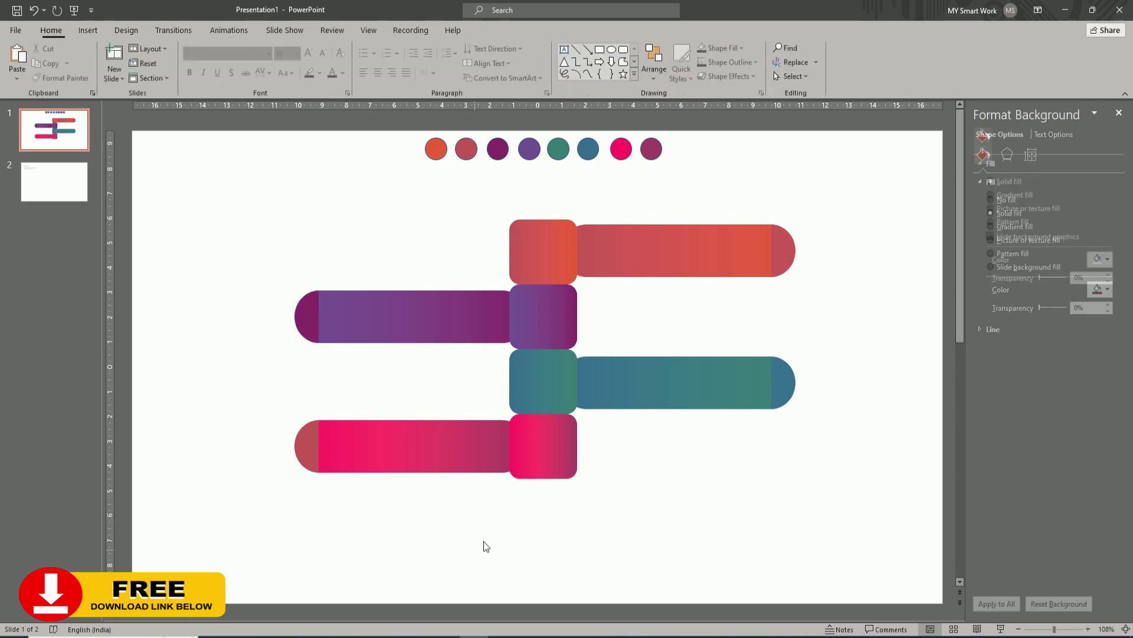
- Fill the half-circle cap on the lower left bar with the plum sampled from that bar's inner end
{"action": "left_click", "coordinate": [311, 444]}
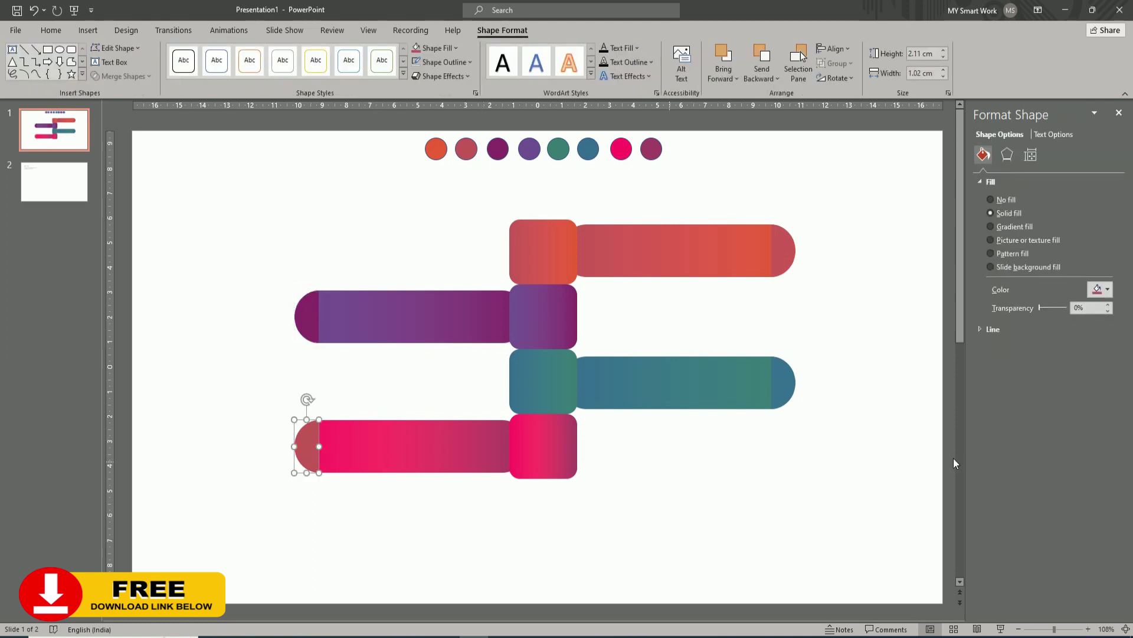
{"action": "left_click", "coordinate": [1100, 299]}
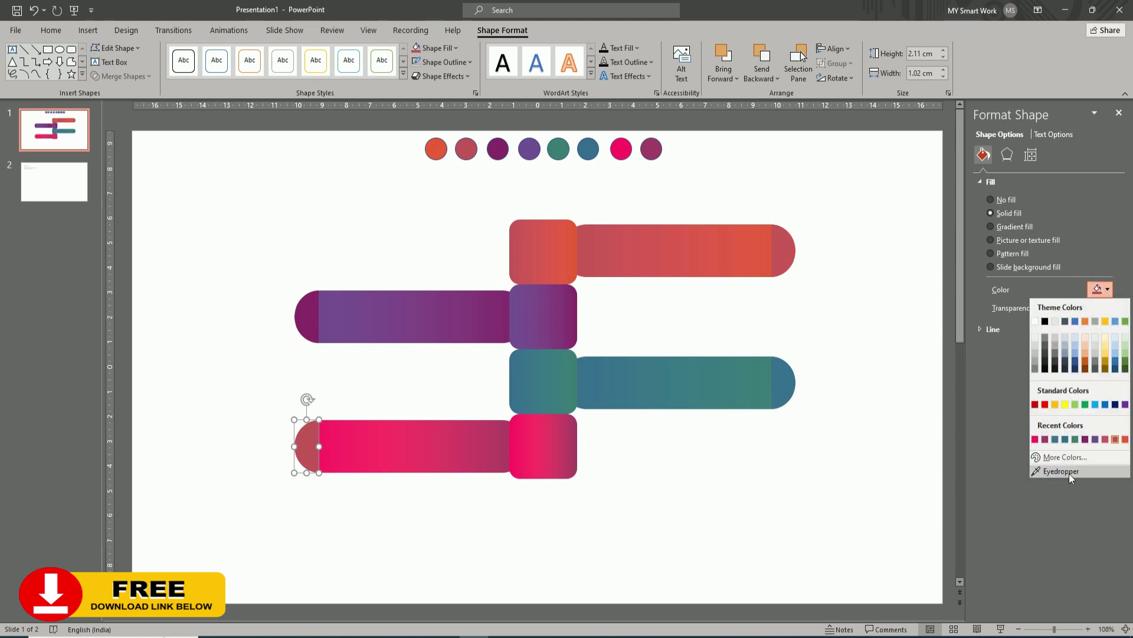
{"action": "left_click", "coordinate": [1072, 475]}
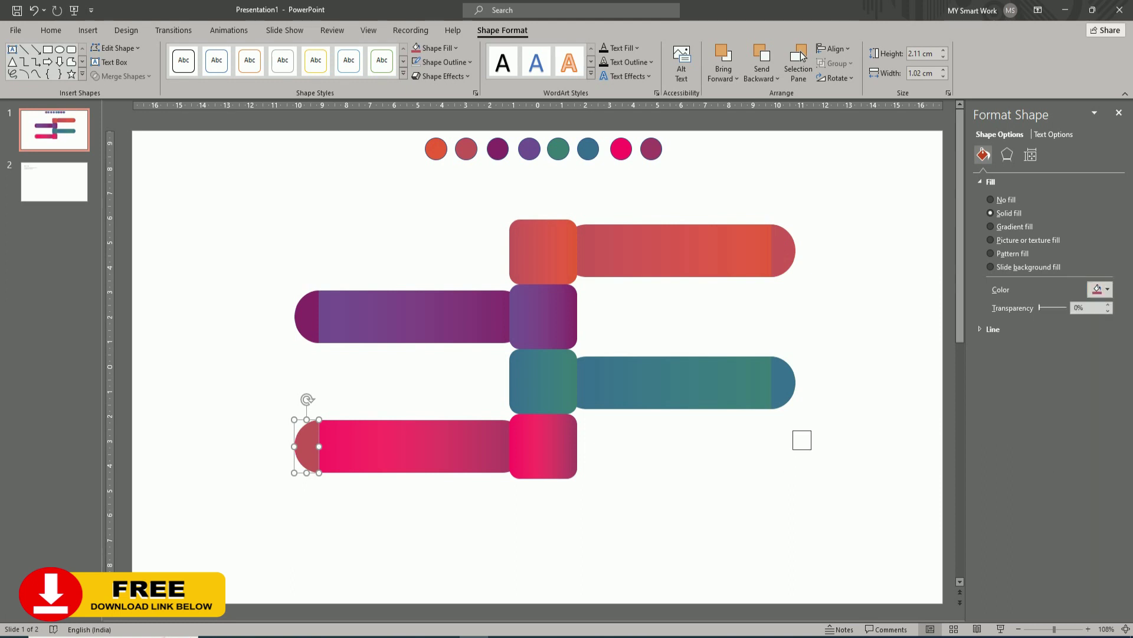
{"action": "left_click", "coordinate": [505, 446]}
{"action": "left_click", "coordinate": [675, 502]}
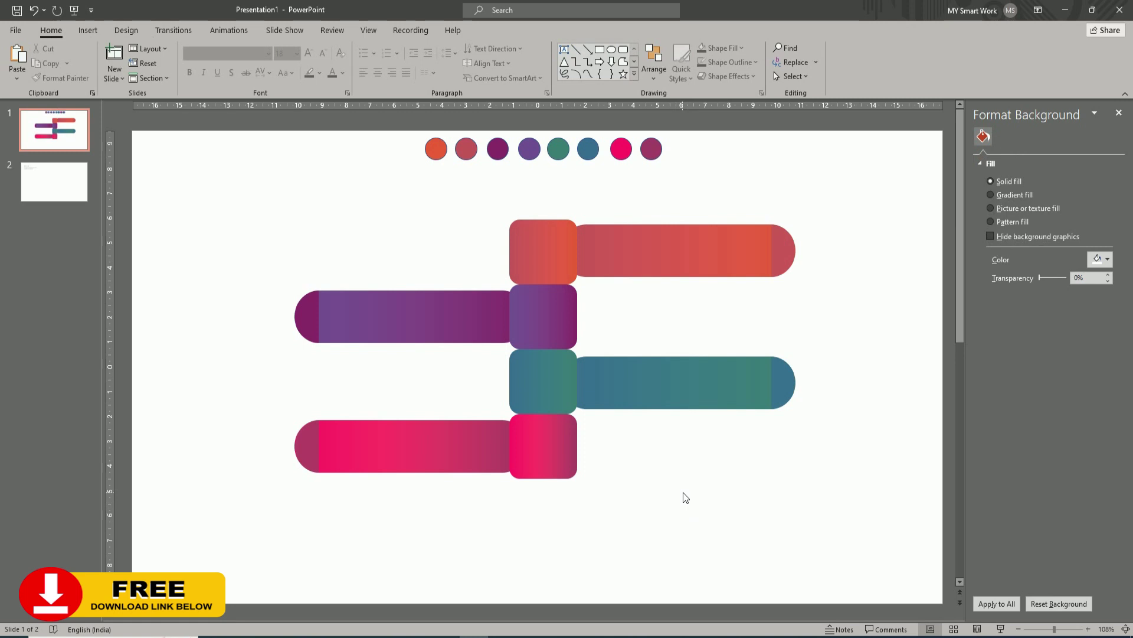
- Add an outer shadow offset to the left to the second and fourth squares and their left bars
{"action": "left_click", "coordinate": [423, 319]}
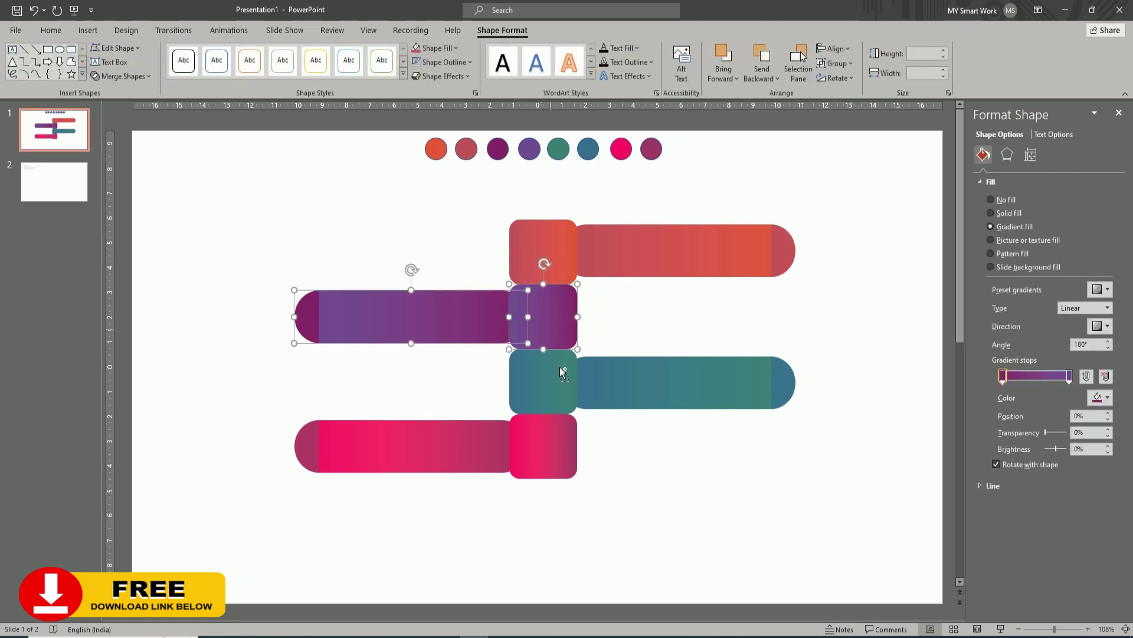
{"action": "left_click", "coordinate": [537, 444], "text": "shift"}
{"action": "left_click", "coordinate": [436, 442], "text": "shift"}
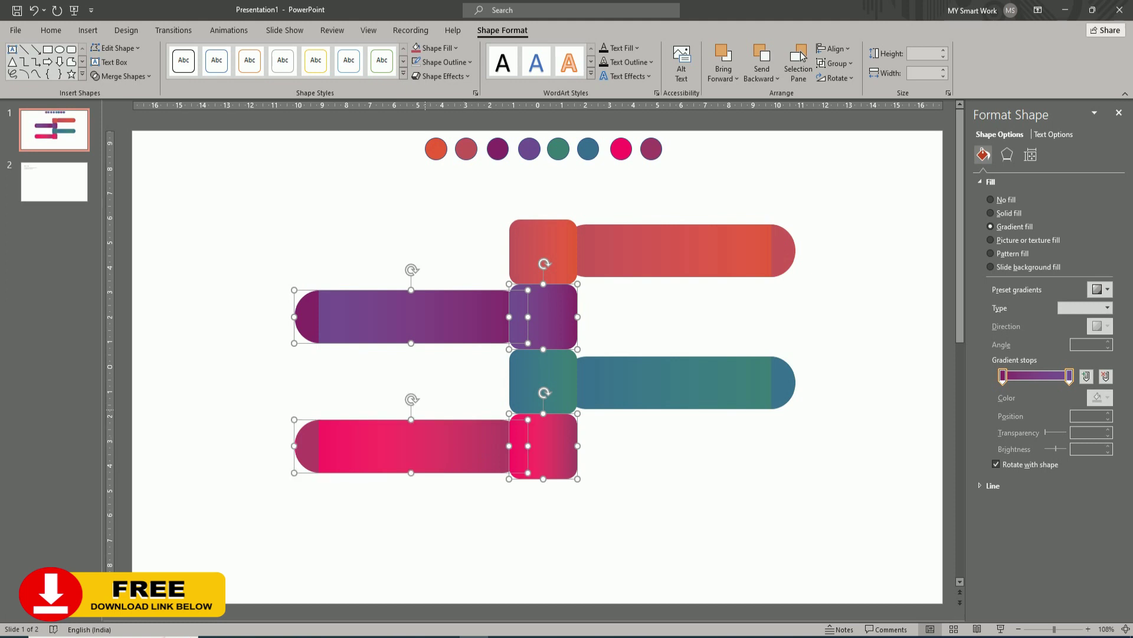
{"action": "left_click", "coordinate": [441, 76]}
{"action": "mouse_move", "coordinate": [453, 136]}
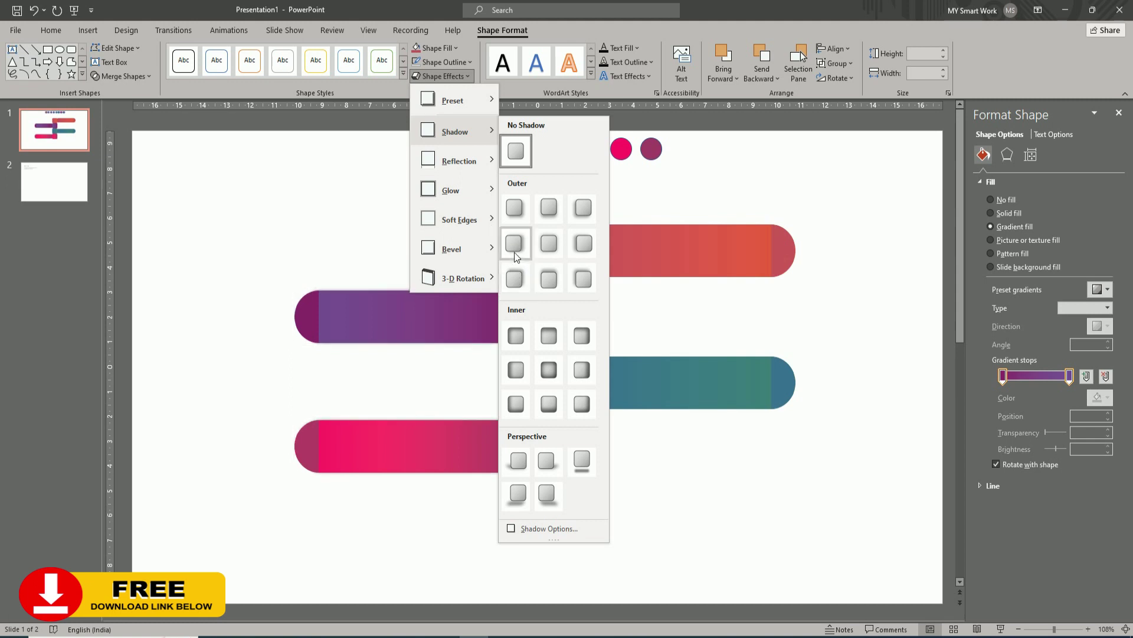
{"action": "left_click", "coordinate": [580, 241]}
{"action": "left_click", "coordinate": [669, 479]}
- Add an outer shadow offset to the right to the first and third squares
{"action": "left_click", "coordinate": [564, 399]}
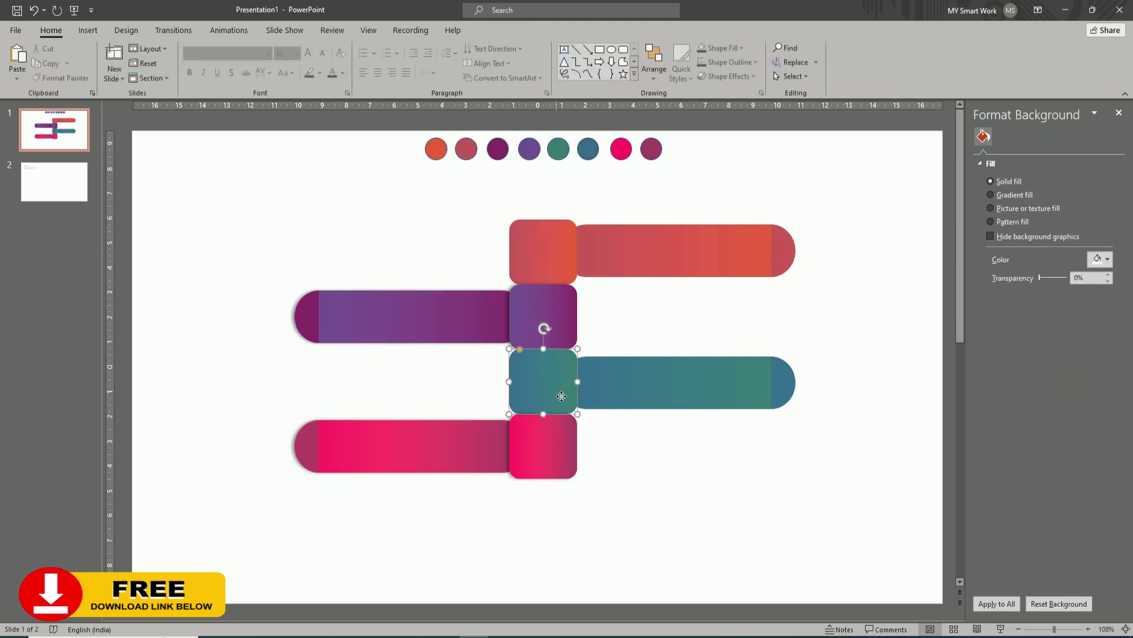
{"action": "left_click", "coordinate": [554, 272], "text": "shift"}
{"action": "left_click", "coordinate": [444, 76]}
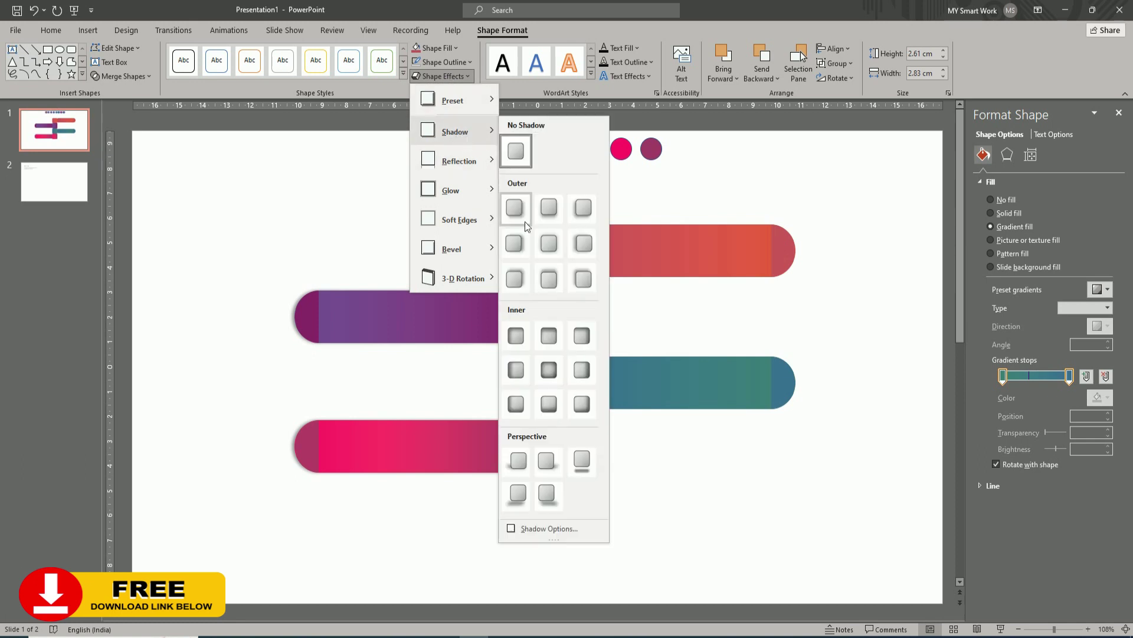
{"action": "left_click", "coordinate": [515, 244]}
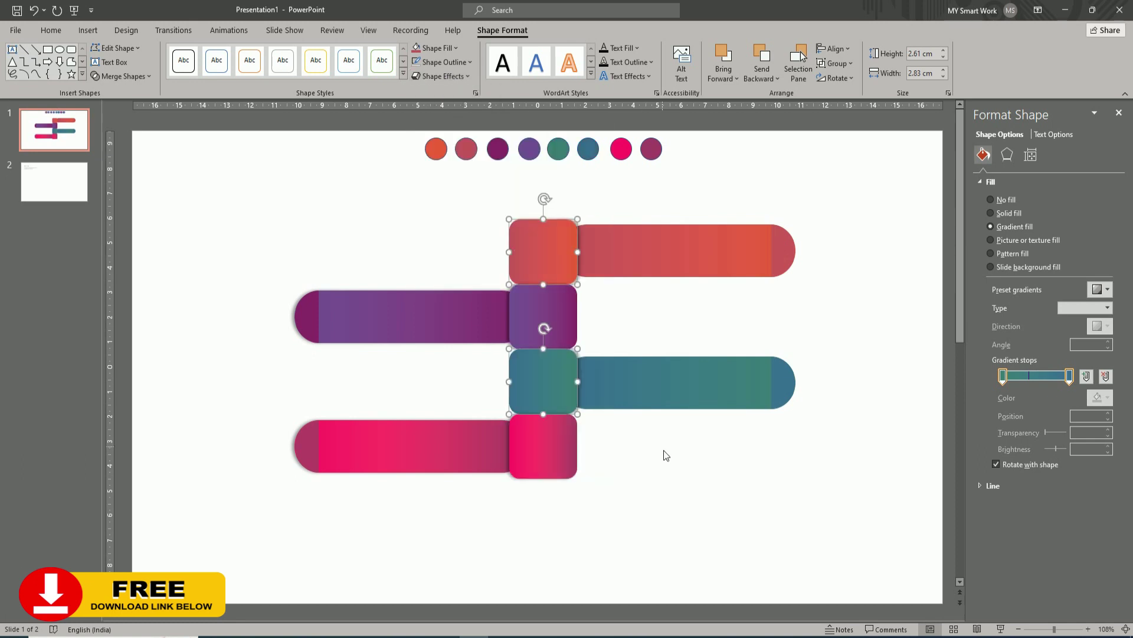
{"action": "left_click", "coordinate": [732, 532]}
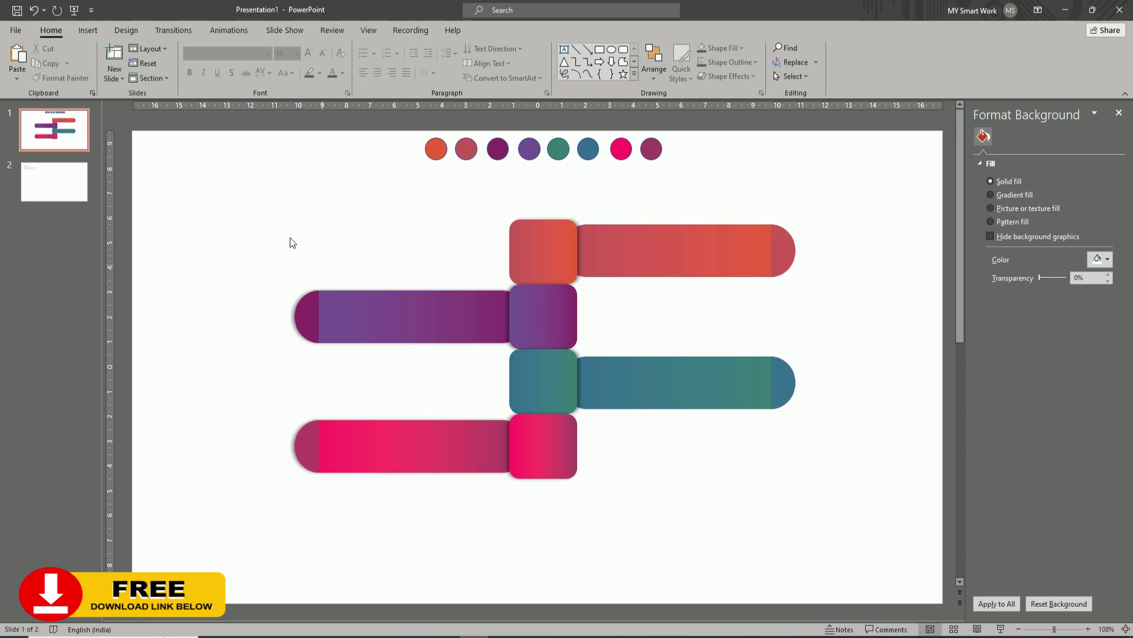
- Move the whole group of squares and bars slightly down the slide, keeping the palette circles in place
{"action": "left_click_drag", "start_coordinate": [239, 180], "coordinate": [801, 494]}
{"action": "left_click_drag", "start_coordinate": [554, 316], "coordinate": [558, 343]}
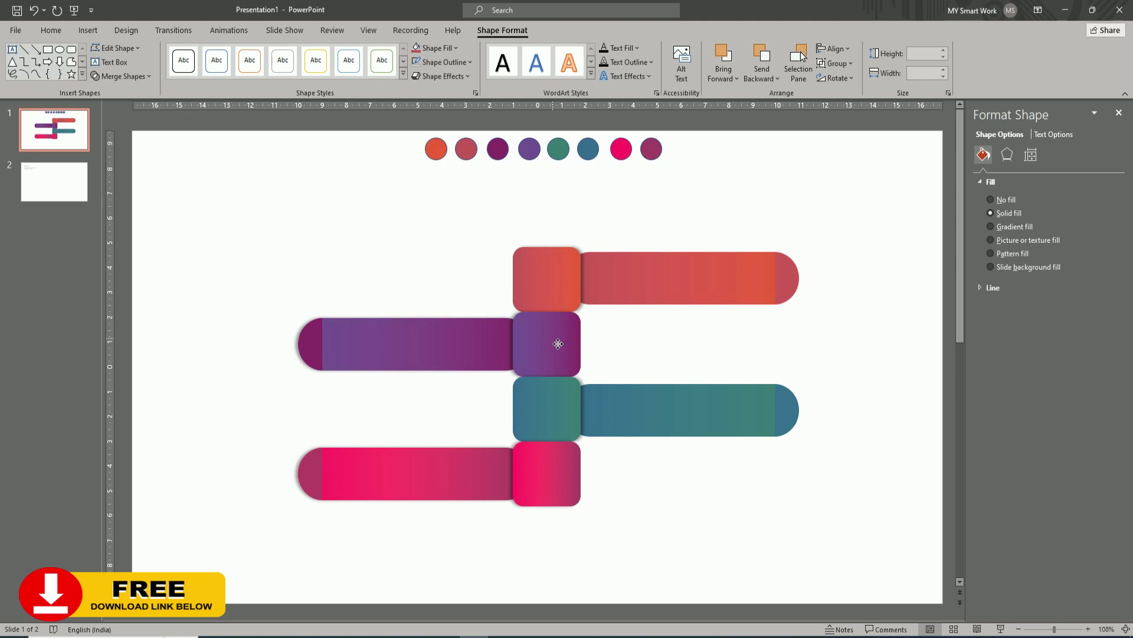
{"action": "left_click", "coordinate": [712, 531]}
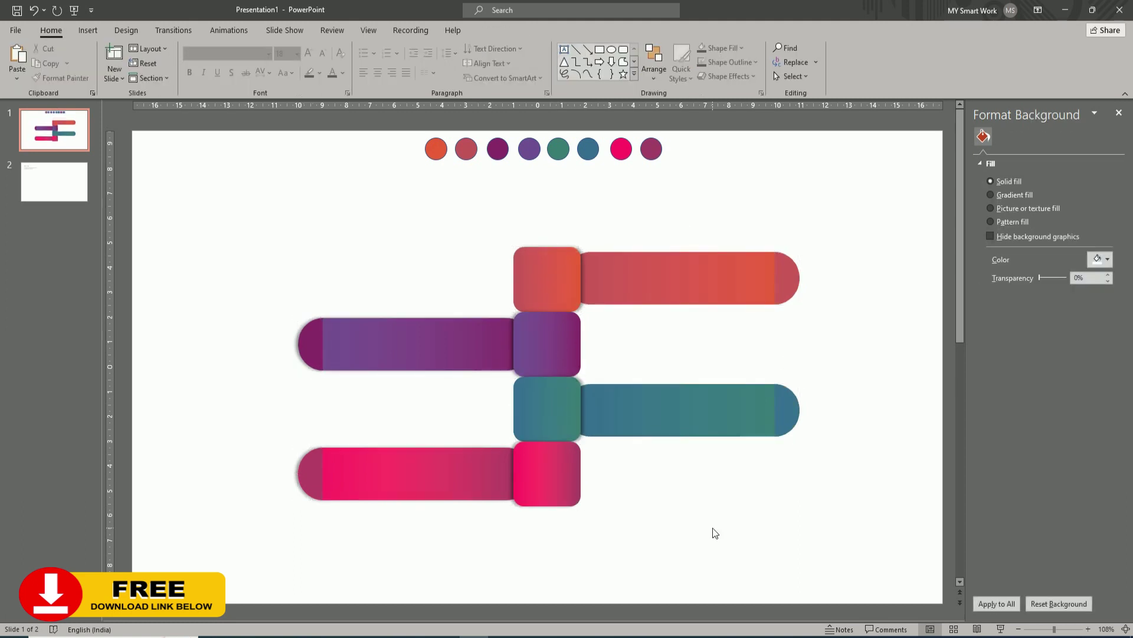
- Insert four stock icons from the Business category: briefcase, rising bar chart, handshake and ID badge
{"action": "left_click", "coordinate": [94, 34]}
{"action": "left_click", "coordinate": [205, 67]}
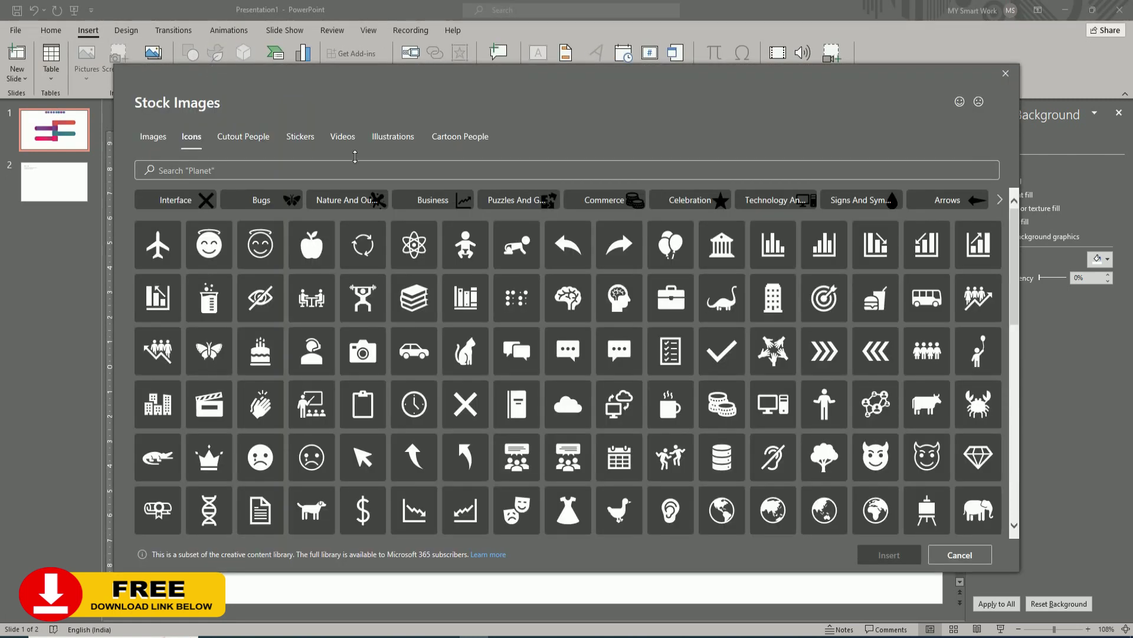
{"action": "left_click", "coordinate": [429, 201]}
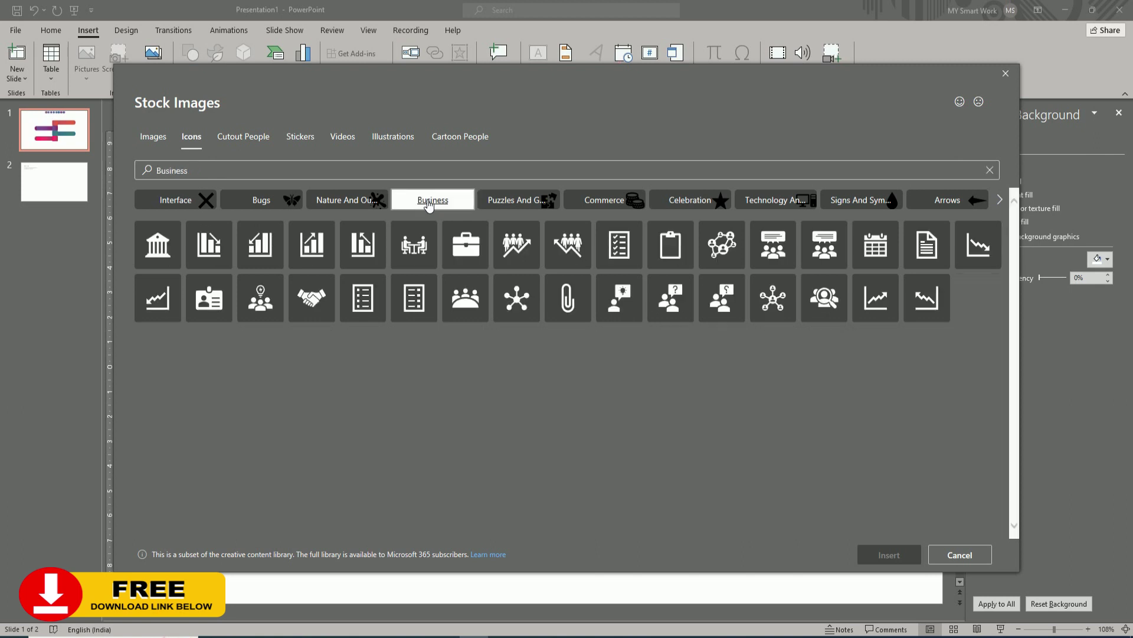
{"action": "left_click", "coordinate": [467, 248]}
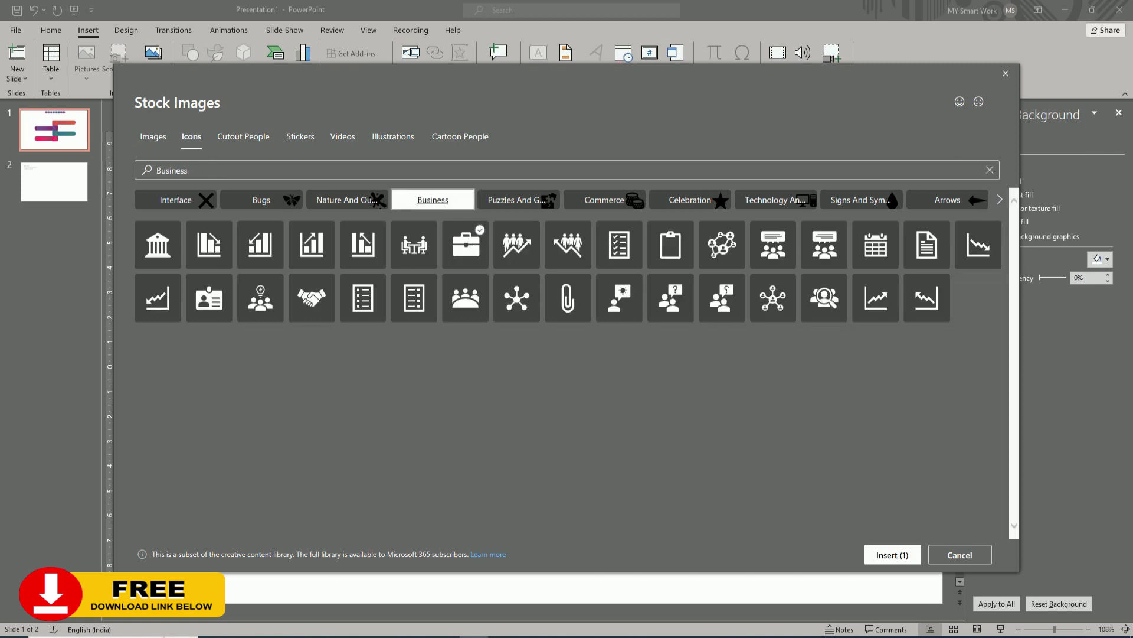
{"action": "left_click", "coordinate": [325, 265]}
{"action": "left_click", "coordinate": [322, 302]}
{"action": "left_click", "coordinate": [216, 300]}
{"action": "left_click", "coordinate": [891, 555]}
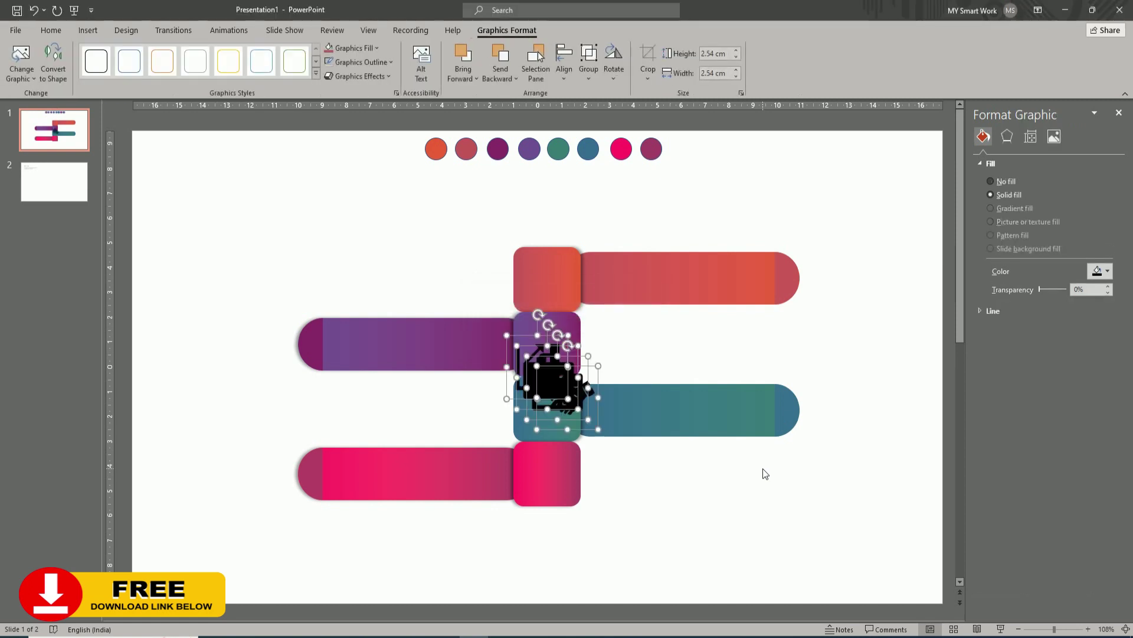
- Resize the four selected icons to 1.5 cm high and wide and move them off the squares to the empty area between the right bars
{"action": "left_click", "coordinate": [736, 76]}
{"action": "left_click", "coordinate": [737, 76]}
{"action": "left_click", "coordinate": [737, 76]}
{"action": "left_click", "coordinate": [736, 76]}
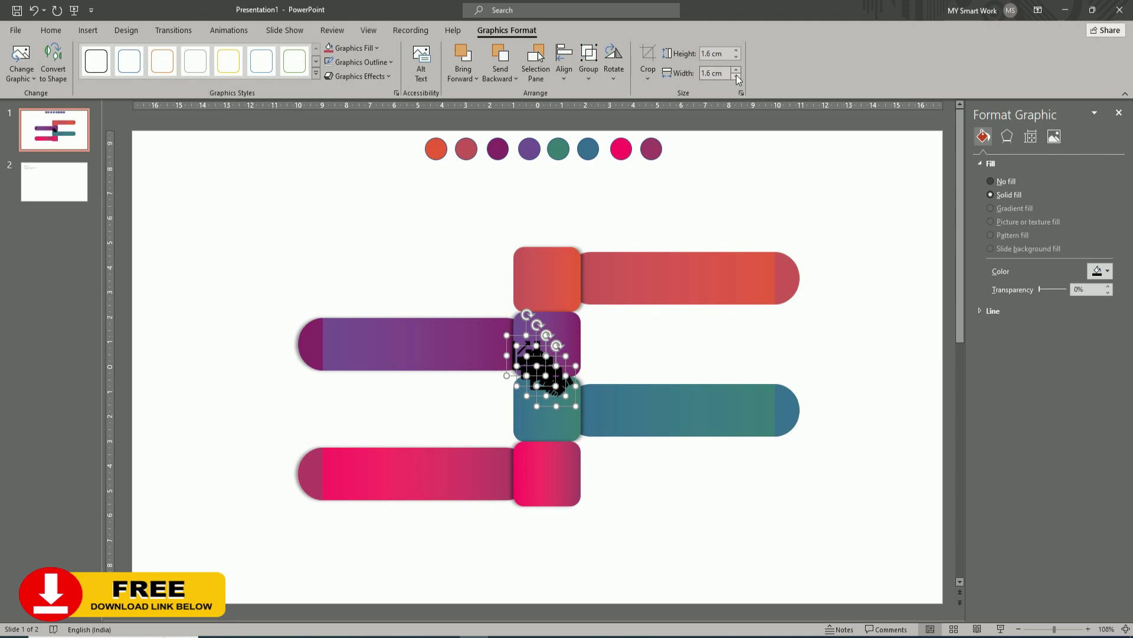
{"action": "left_click", "coordinate": [736, 76]}
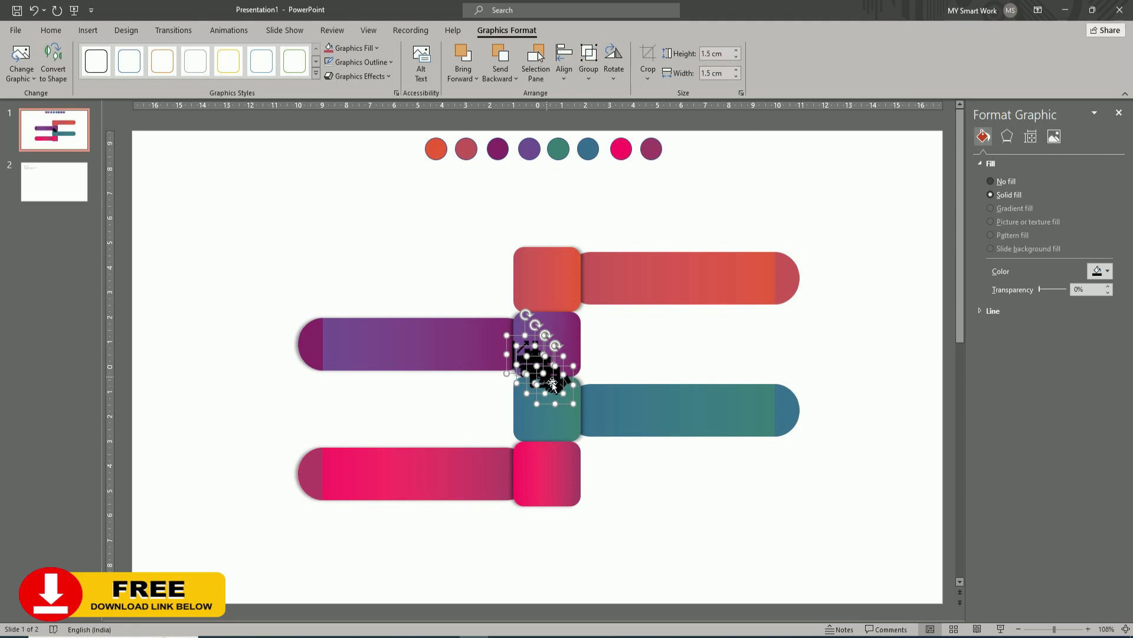
{"action": "left_click_drag", "start_coordinate": [565, 392], "coordinate": [704, 364]}
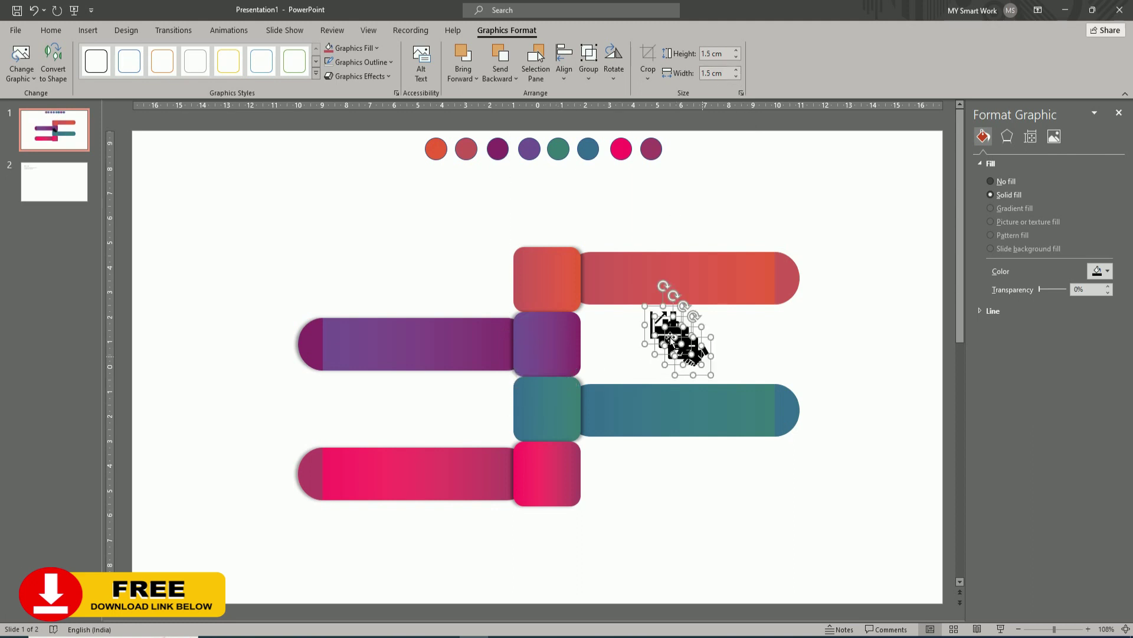
- Fill the icons with grey and place the bar chart, briefcase, ID badge and handshake on the first to fourth squares respectively
{"action": "left_click", "coordinate": [370, 48]}
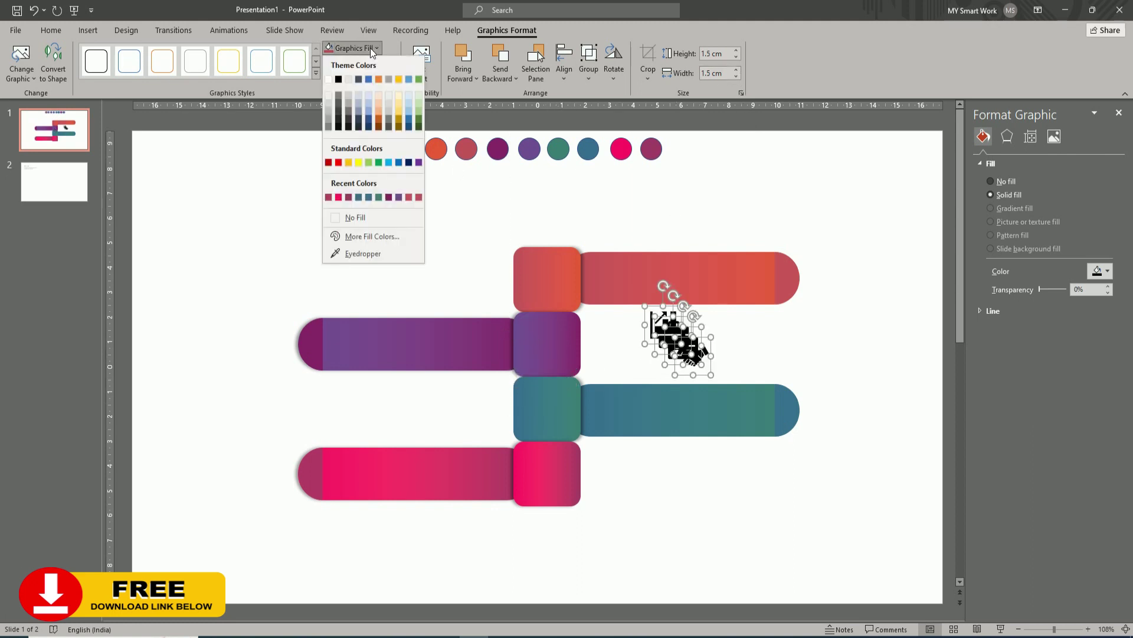
{"action": "left_click", "coordinate": [327, 116]}
{"action": "left_click", "coordinate": [725, 342]}
{"action": "left_click_drag", "start_coordinate": [700, 357], "coordinate": [547, 407]}
{"action": "left_click_drag", "start_coordinate": [673, 336], "coordinate": [551, 349]}
{"action": "left_click_drag", "start_coordinate": [665, 328], "coordinate": [549, 277]}
- Recolour all four icons on the squares to the lightest grey shade of the white theme colour
{"action": "left_click", "coordinate": [559, 478]}
{"action": "left_click", "coordinate": [558, 413], "text": "shift"}
{"action": "left_click", "coordinate": [548, 343], "text": "shift"}
{"action": "left_click", "coordinate": [548, 275], "text": "shift"}
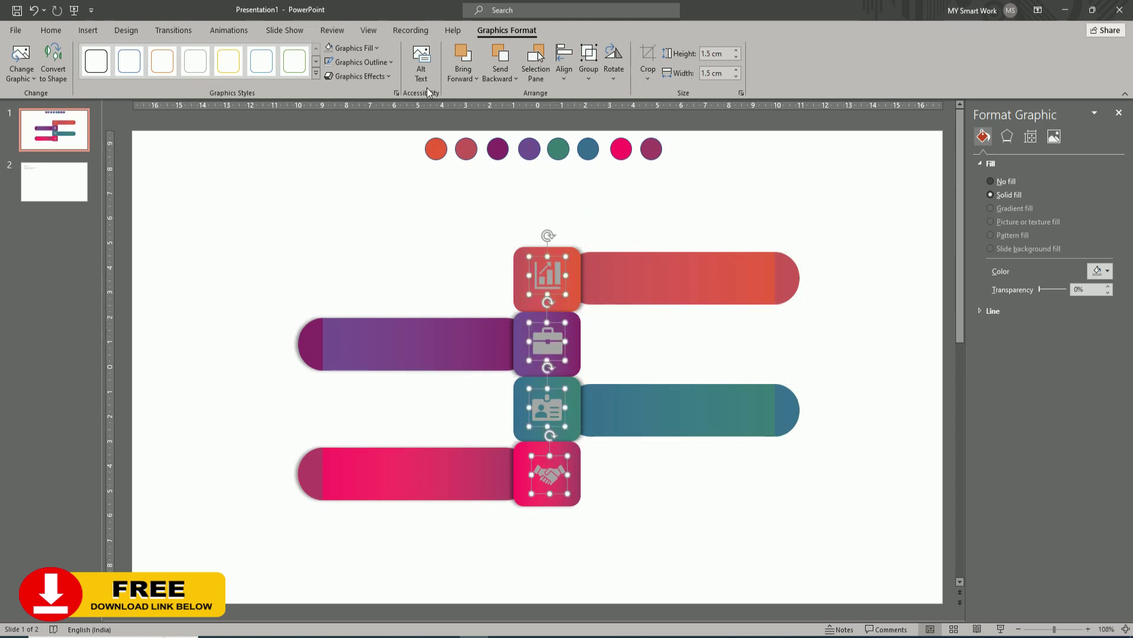
{"action": "left_click", "coordinate": [375, 53]}
{"action": "left_click", "coordinate": [328, 96]}
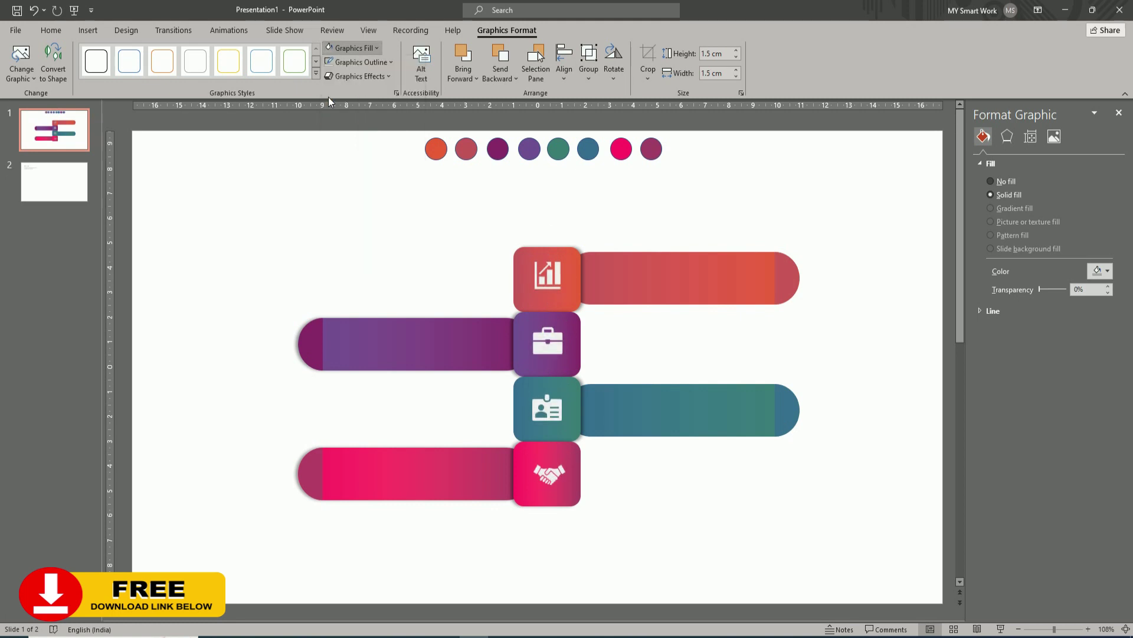
{"action": "left_click", "coordinate": [651, 463]}
- Copy the title and detail text boxes from slide 2 to slide 1 and place a set on the first and third bars
{"action": "left_click", "coordinate": [54, 182]}
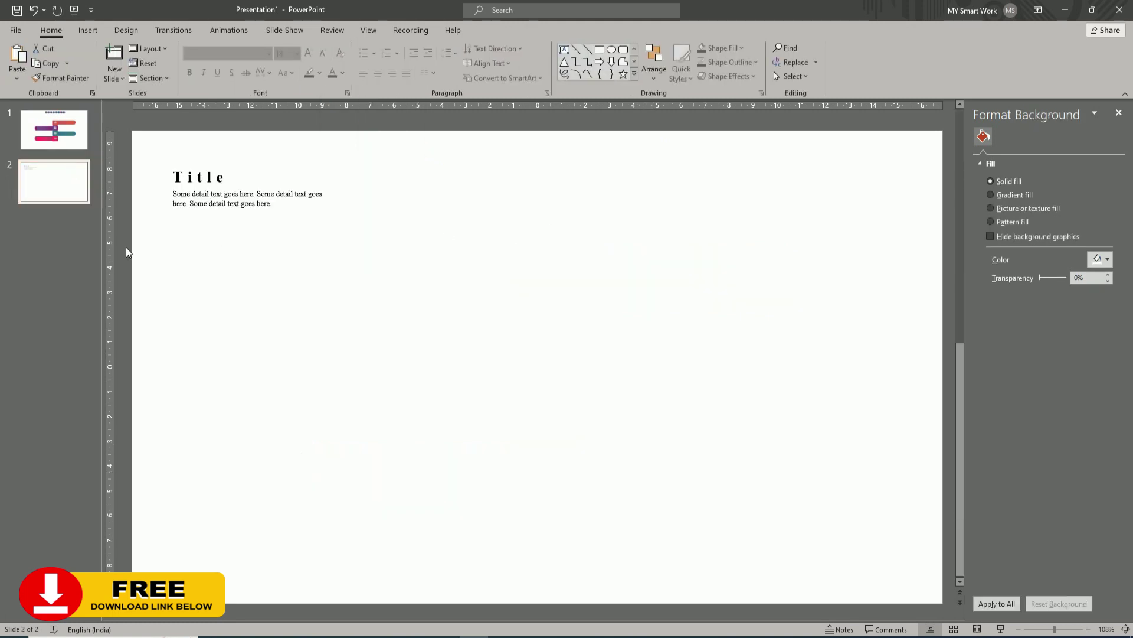
{"action": "left_click_drag", "start_coordinate": [157, 157], "coordinate": [377, 257]}
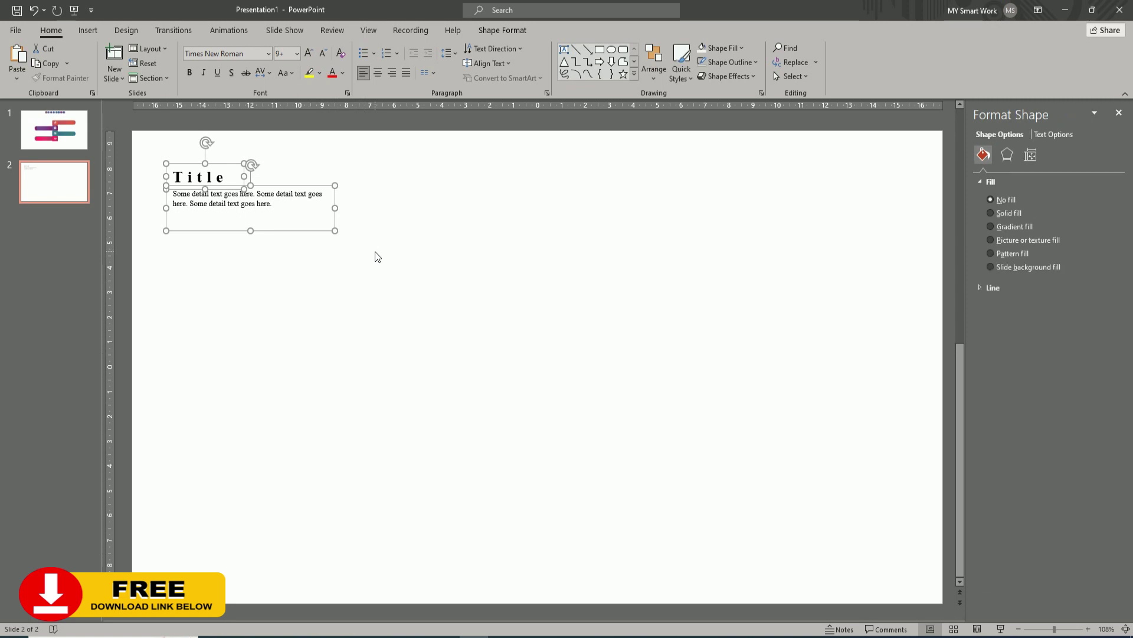
{"action": "key", "text": "ctrl+c"}
{"action": "left_click", "coordinate": [54, 129]}
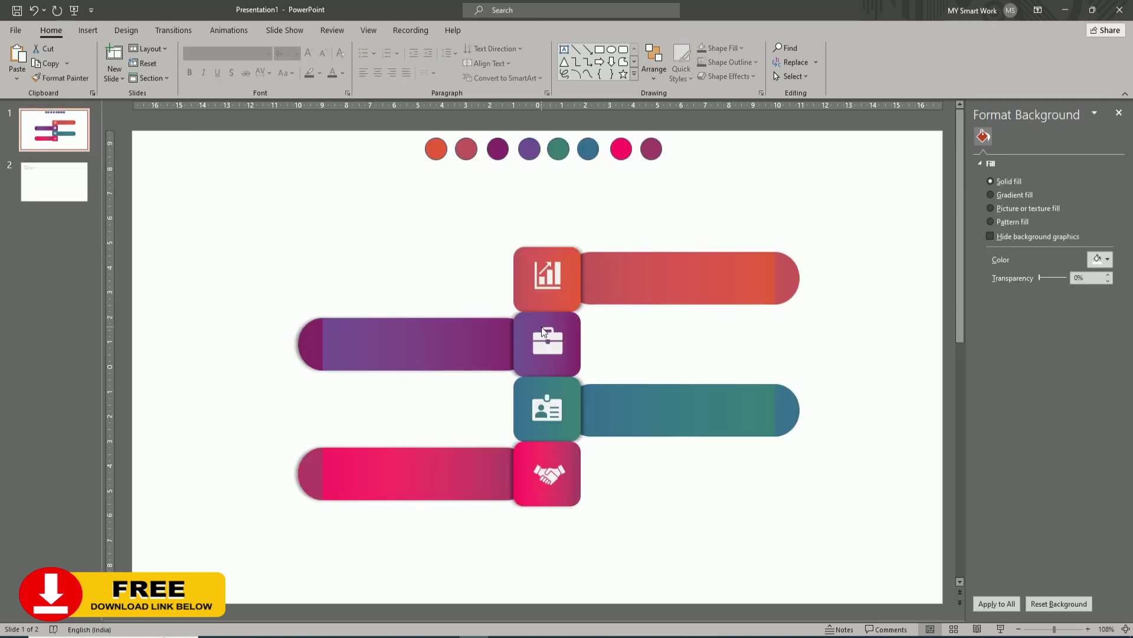
{"action": "key", "text": "ctrl+v"}
{"action": "left_click_drag", "start_coordinate": [177, 175], "coordinate": [604, 395]}
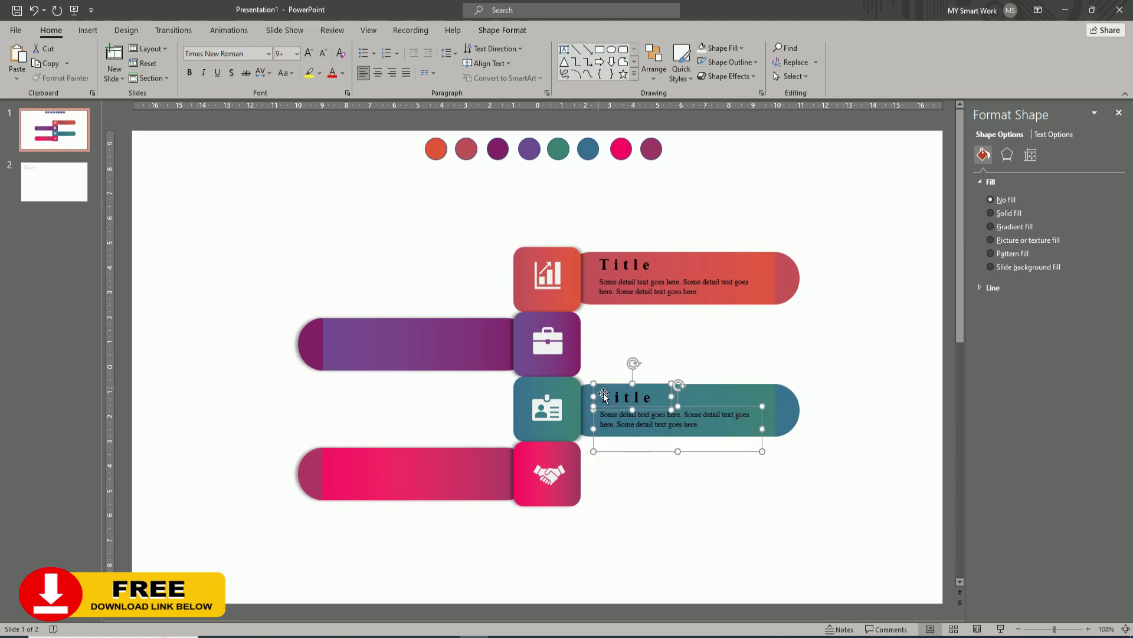
- Set the text fill of the title and detail text on the third bar to near-white, leaving their boxes without a shape fill
{"action": "left_click", "coordinate": [703, 48]}
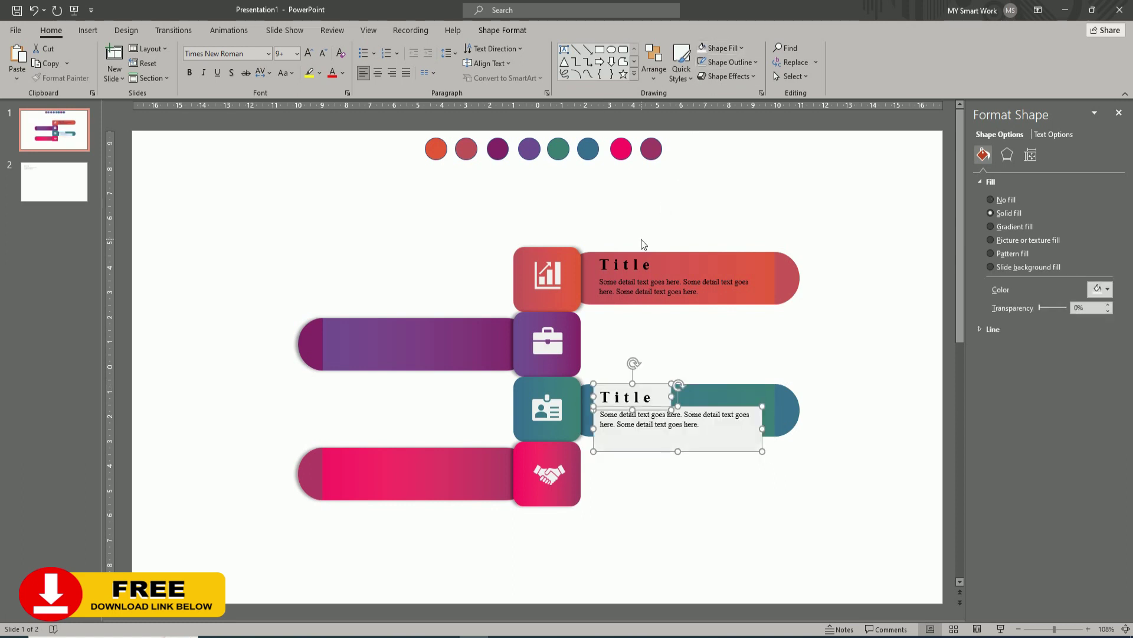
{"action": "key", "text": "ctrl+z"}
{"action": "left_click", "coordinate": [503, 30]}
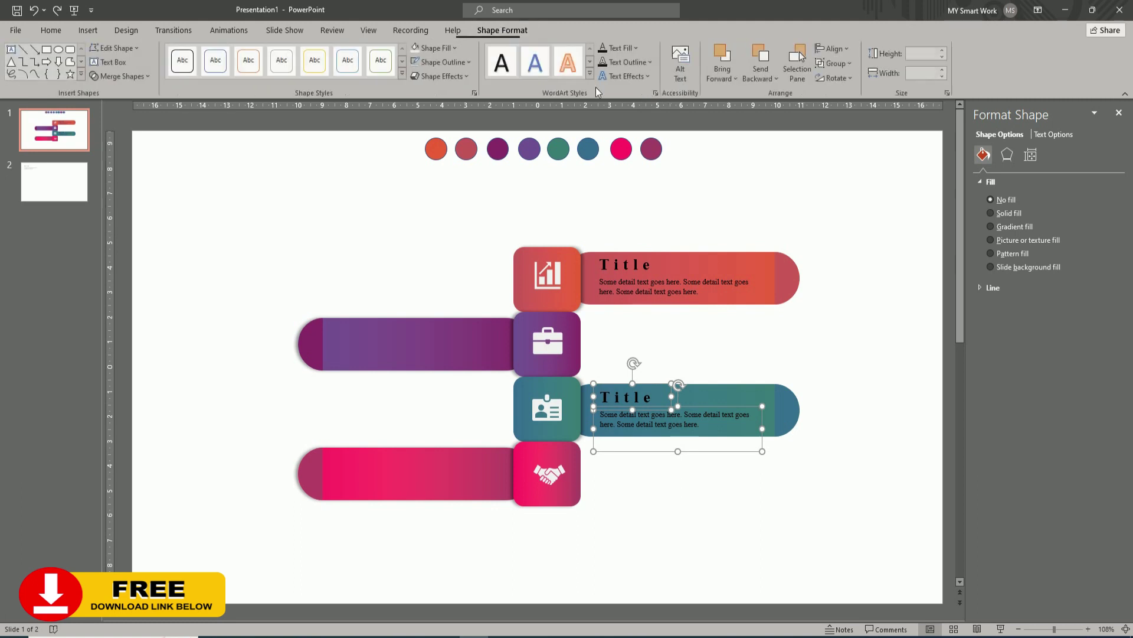
{"action": "left_click", "coordinate": [637, 48]}
{"action": "left_click", "coordinate": [605, 98]}
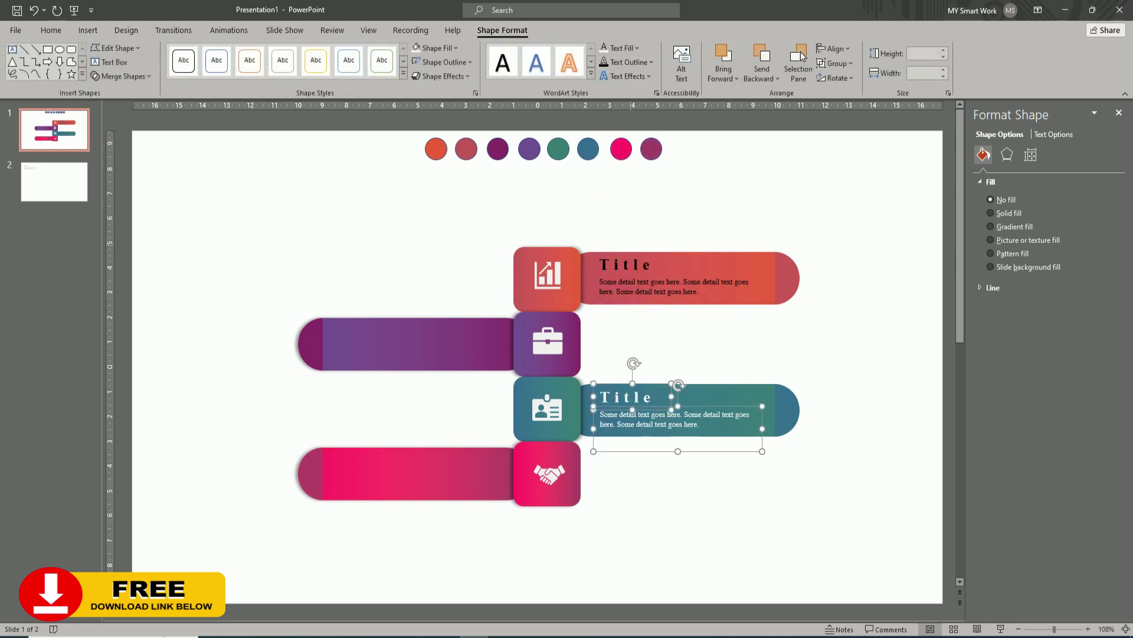